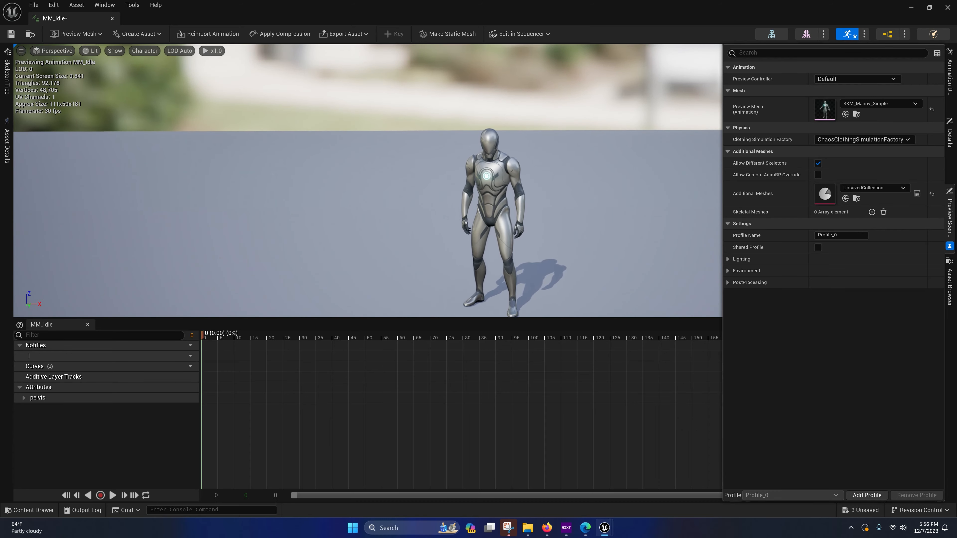
Step: Create an animation asset from the current pose, named Anim_Idle_Pose, in the Mannequins Animations folder
{"action": "key", "text": "s"}
{"action": "key", "text": "w"}
{"action": "key", "text": "s"}
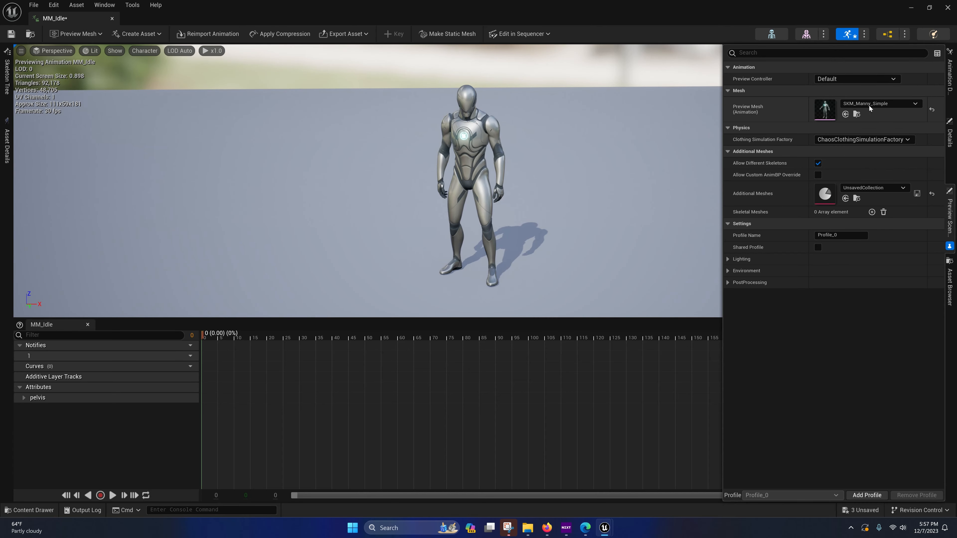
{"action": "left_click", "coordinate": [134, 35]}
{"action": "mouse_move", "coordinate": [158, 58]}
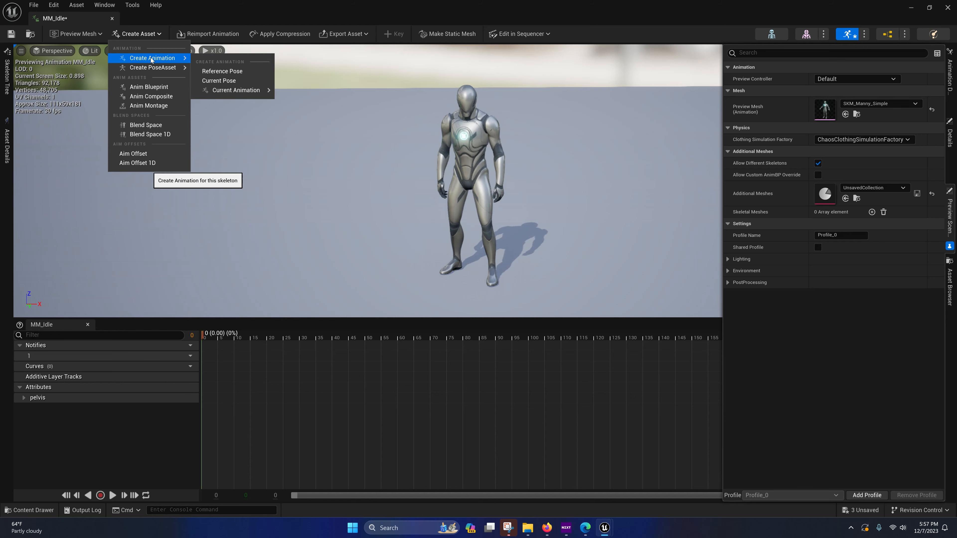
{"action": "left_click", "coordinate": [212, 84]}
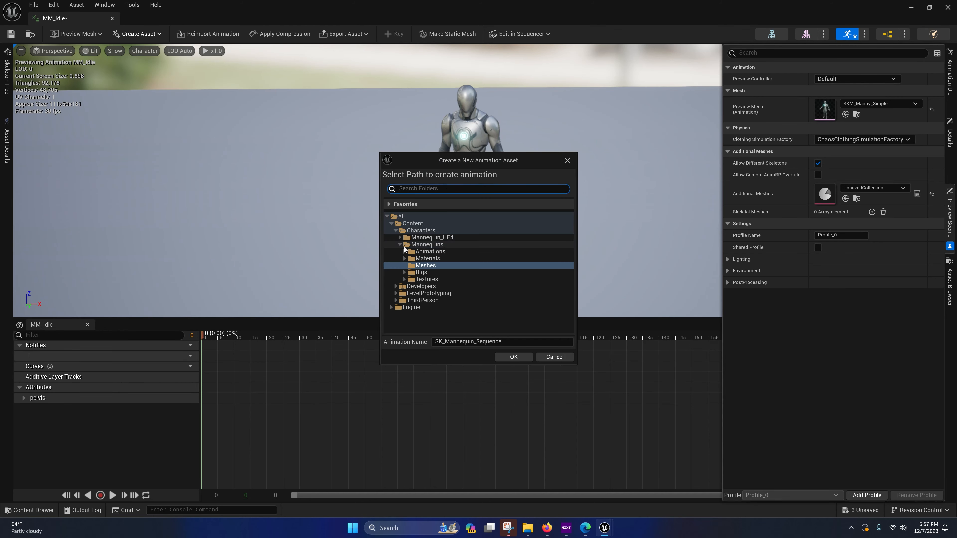
{"action": "left_click", "coordinate": [424, 251]}
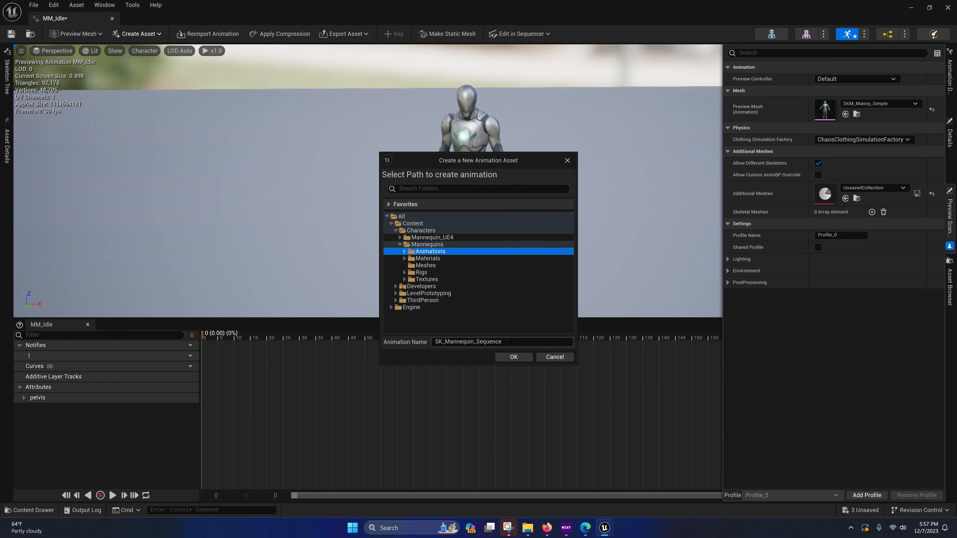
{"action": "left_click", "coordinate": [474, 342]}
{"action": "type", "text": "Anim_Idle_Pose"}
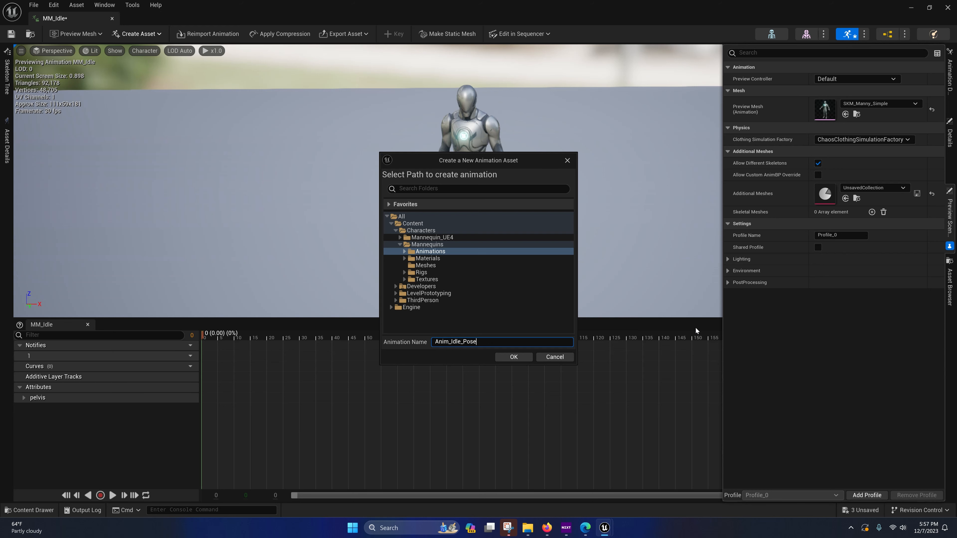
{"action": "left_click", "coordinate": [514, 356]}
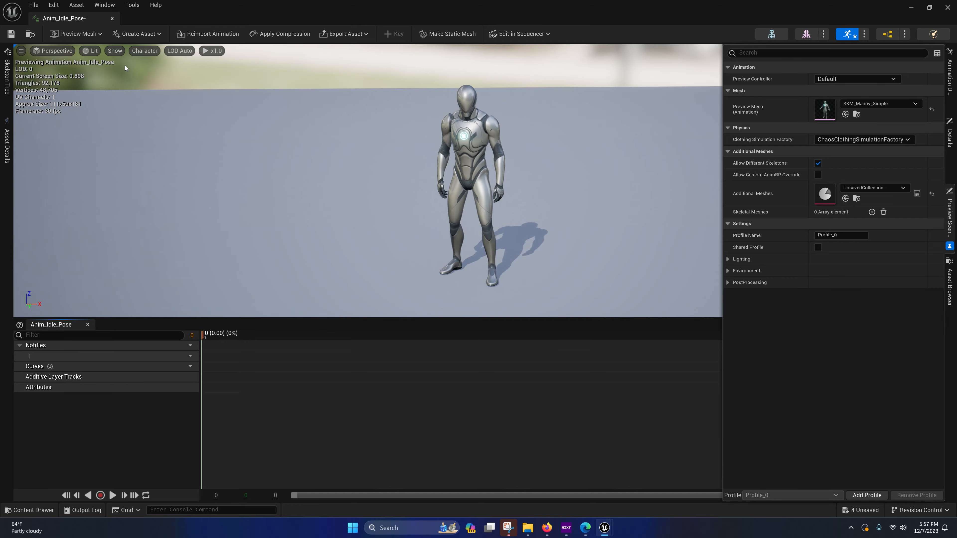
Step: Open the CR_Mannequin_Body control rig from the Mannequins Rigs folder and view the Forwards Solve node in its Rig Graph
{"action": "left_click", "coordinate": [30, 510]}
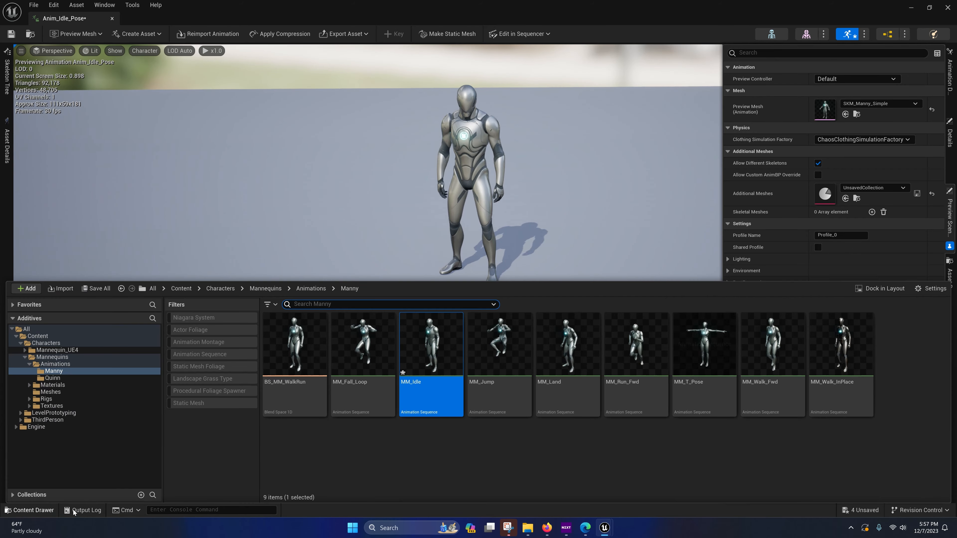
{"action": "left_click", "coordinate": [44, 400]}
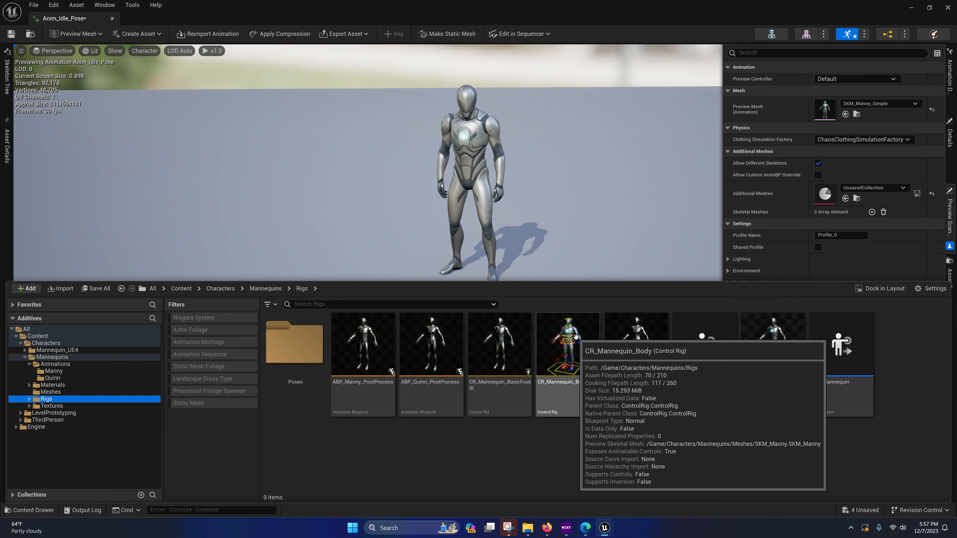
{"action": "left_click", "coordinate": [570, 343]}
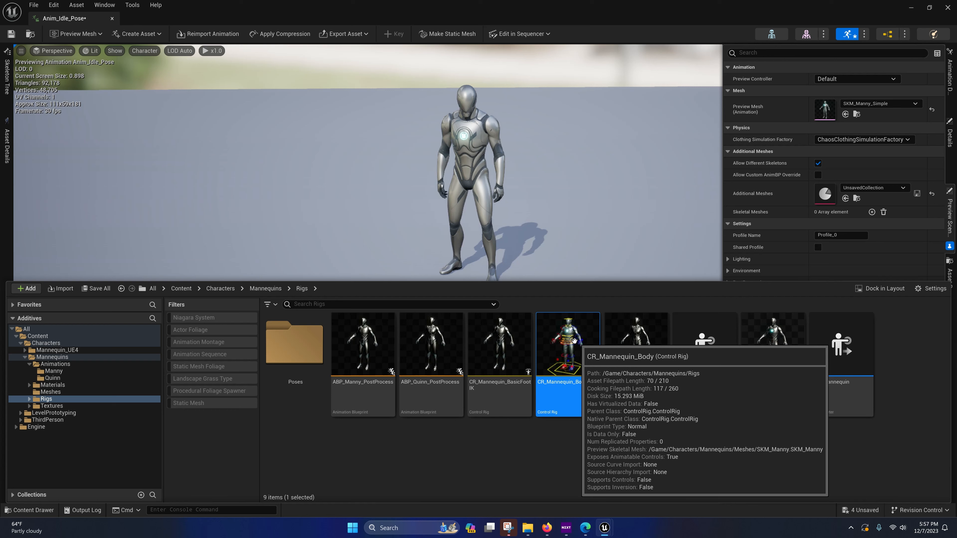
{"action": "double_click", "coordinate": [574, 342]}
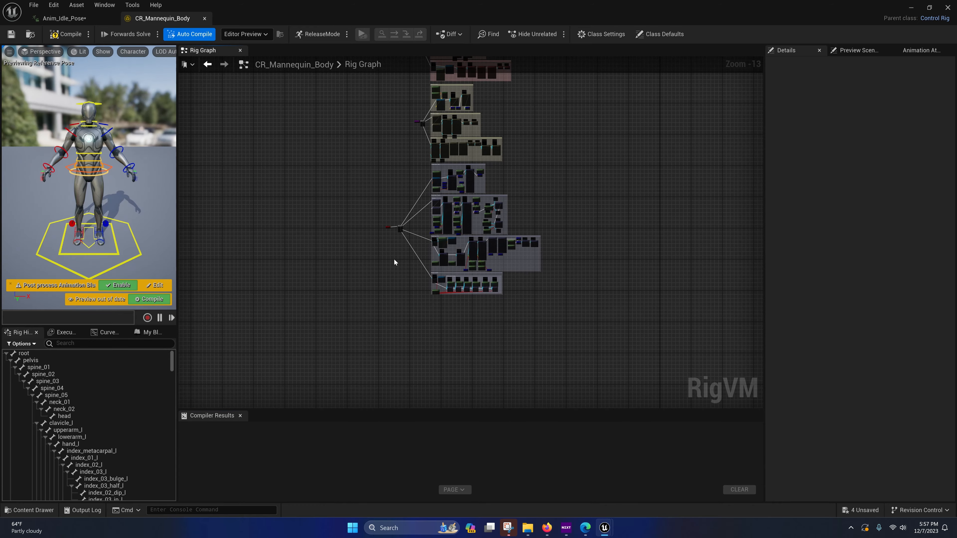
{"action": "scroll", "coordinate": [398, 251], "scroll_direction": "up", "scroll_amount": 10}
{"action": "right_click_drag", "start_coordinate": [406, 224], "coordinate": [411, 283]}
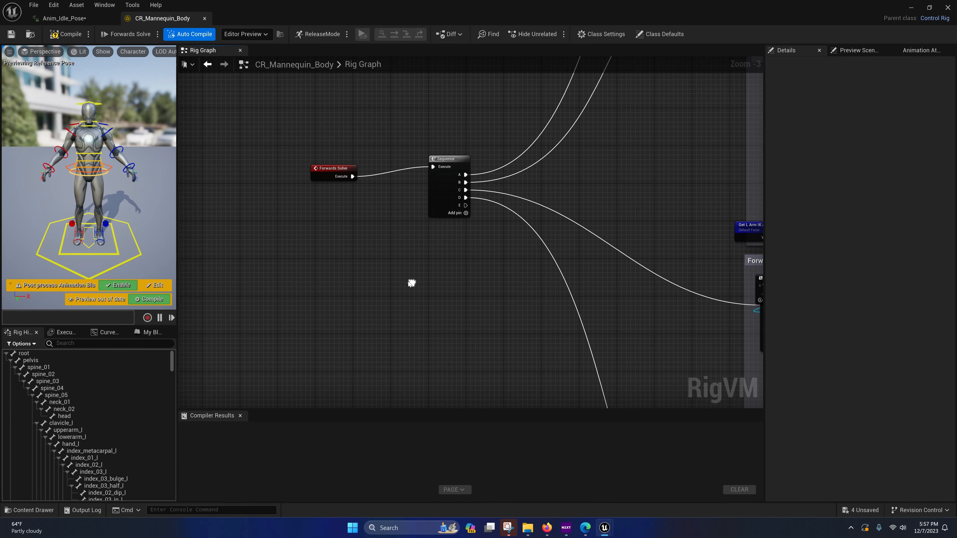
Step: Collapse the pelvis bone's branch under root in the rig hierarchy
{"action": "right_click", "coordinate": [37, 354]}
{"action": "mouse_move", "coordinate": [77, 335]}
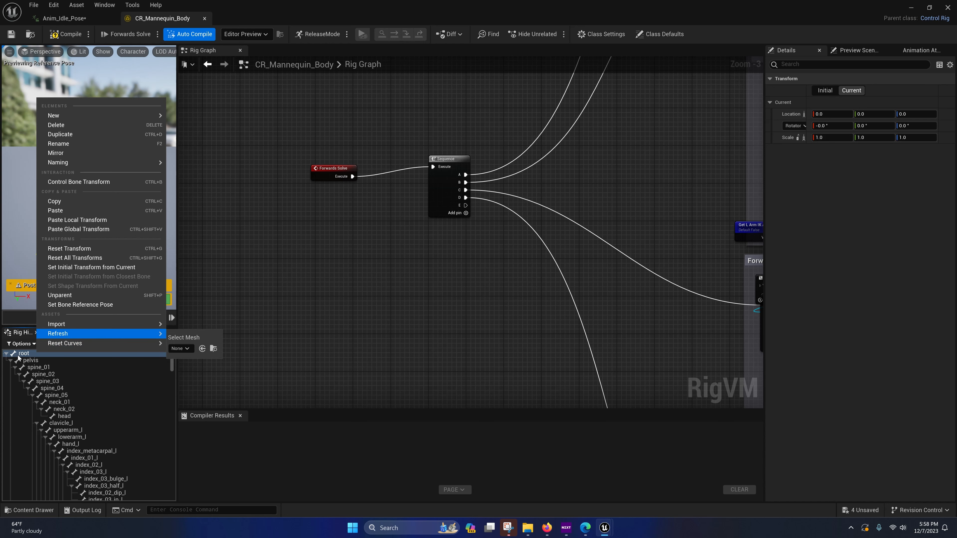
{"action": "left_click", "coordinate": [10, 362]}
{"action": "left_click", "coordinate": [11, 361]}
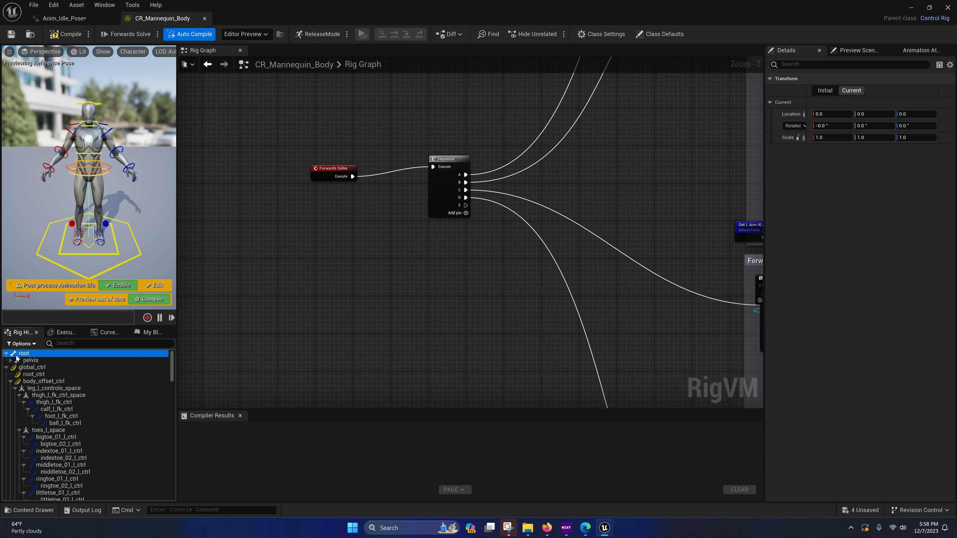
{"action": "left_click", "coordinate": [33, 361]}
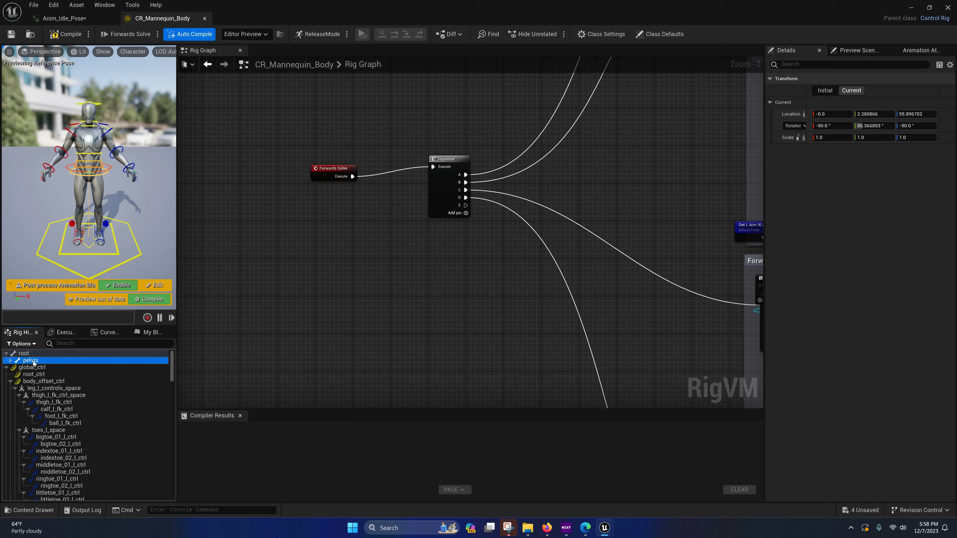
{"action": "key", "text": "Delete"}
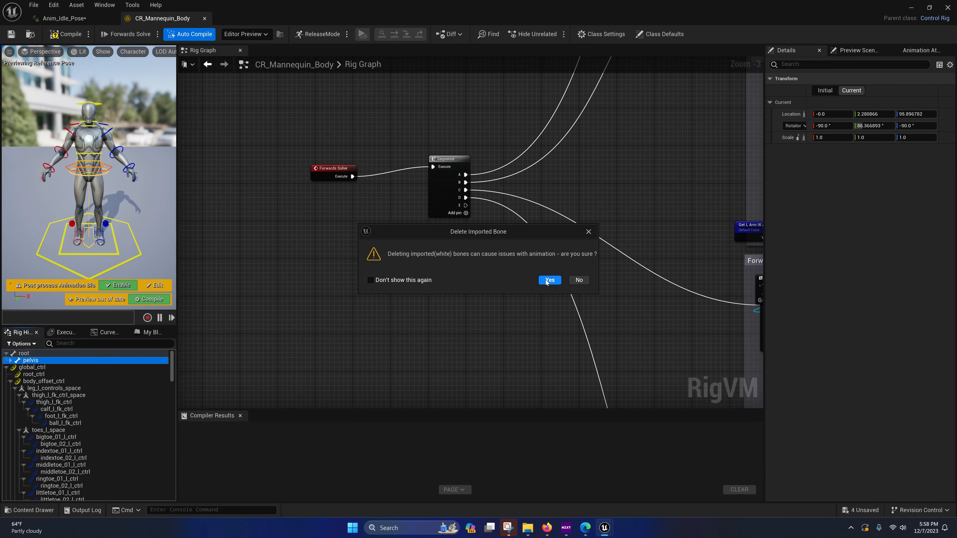
{"action": "left_click", "coordinate": [579, 280]}
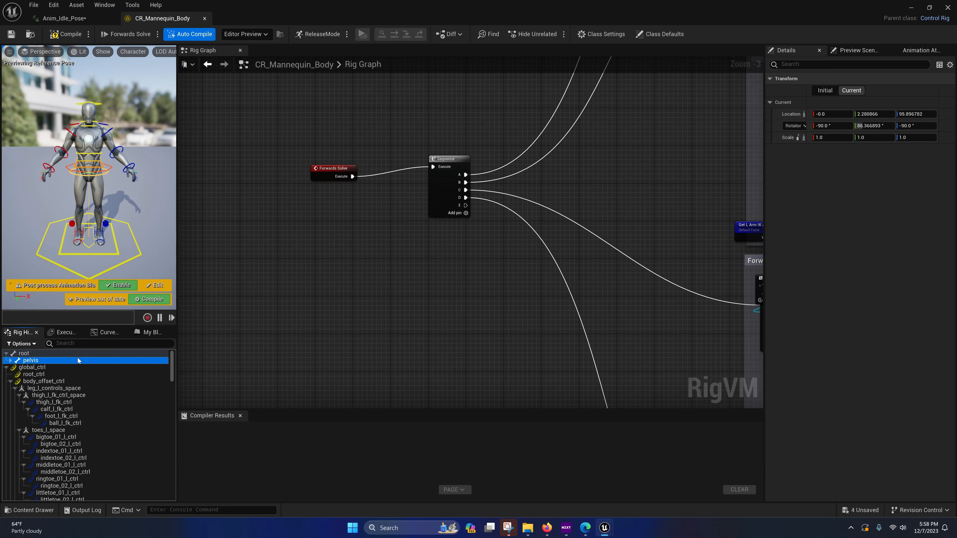
Step: Refresh the rig hierarchy from the root bone using the SKM_Manny_Simple skeletal mesh
{"action": "left_click", "coordinate": [26, 354]}
{"action": "right_click", "coordinate": [26, 354]}
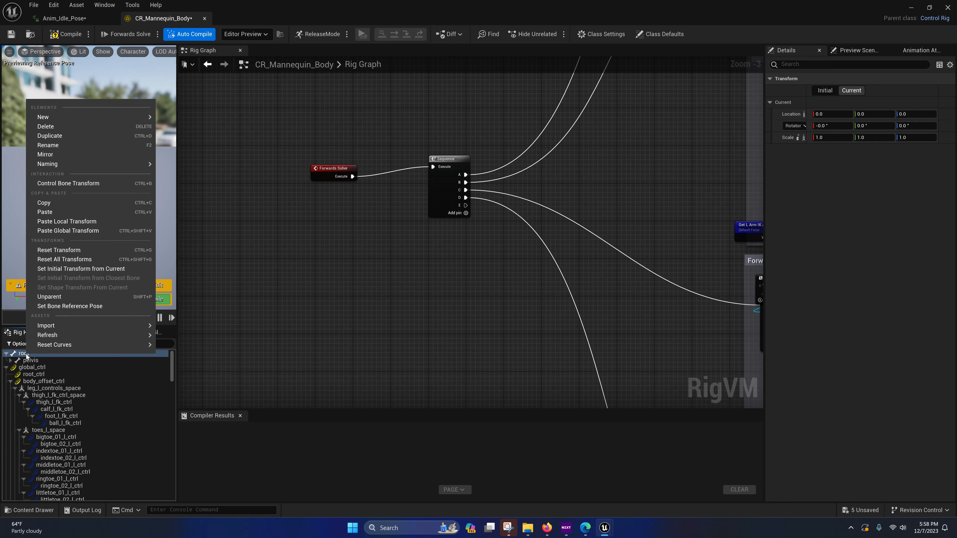
{"action": "mouse_move", "coordinate": [77, 334]}
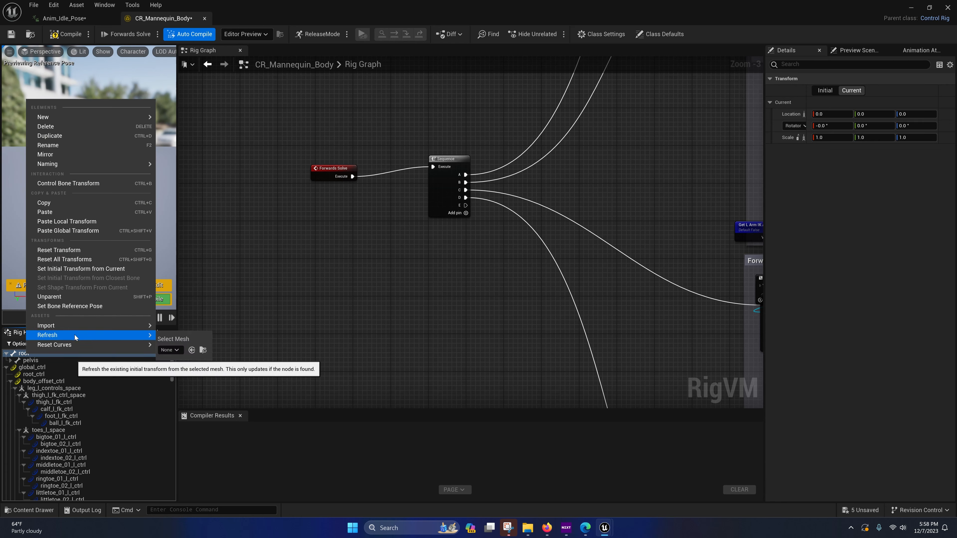
{"action": "left_click", "coordinate": [170, 351]}
{"action": "scroll", "coordinate": [276, 274], "scroll_direction": "down", "scroll_amount": 2}
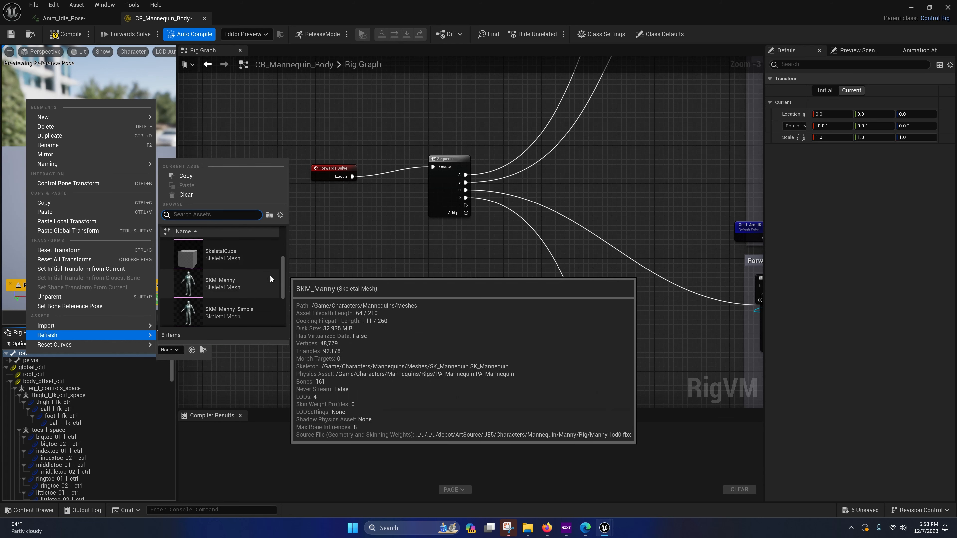
{"action": "scroll", "coordinate": [264, 279], "scroll_direction": "down", "scroll_amount": 1}
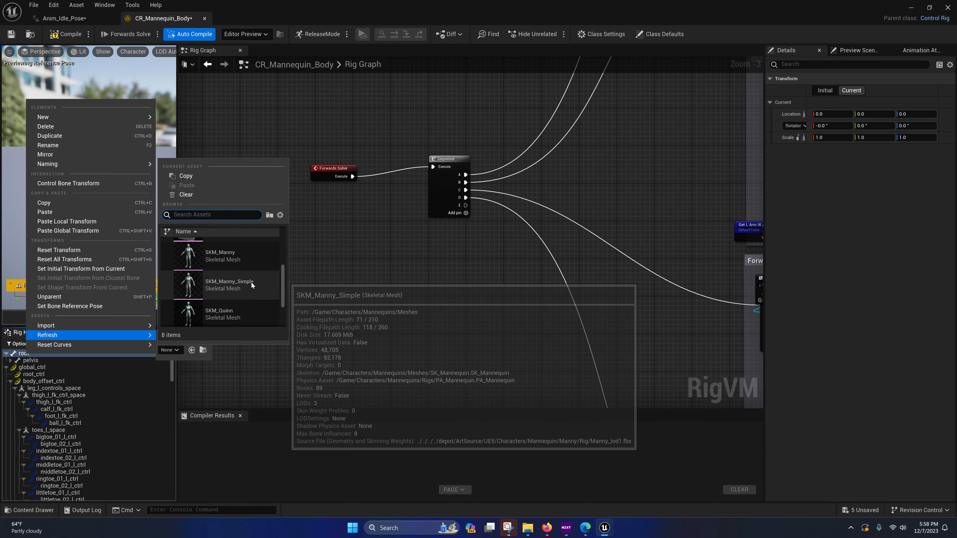
{"action": "left_click", "coordinate": [222, 285]}
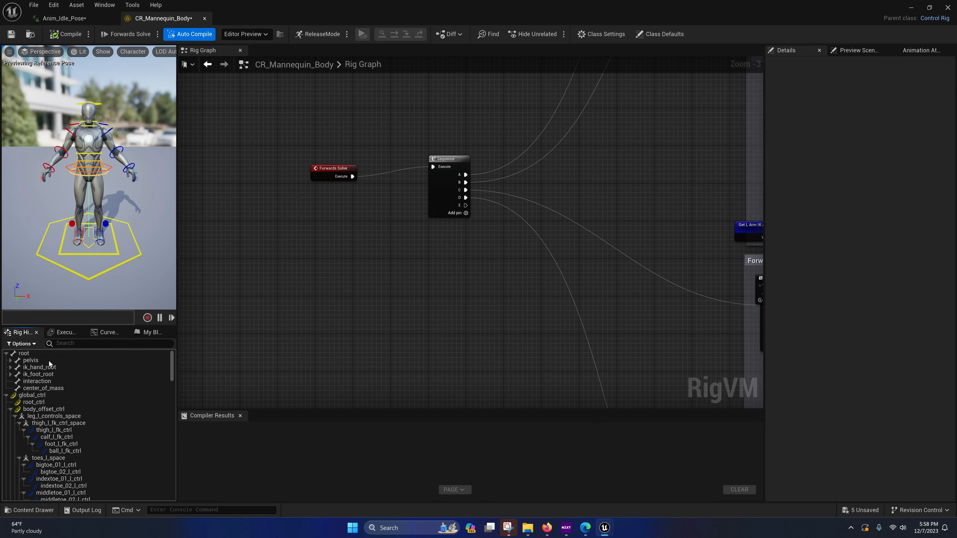
Step: Delete the imported interaction and center_of_mass bones under root
{"action": "left_click", "coordinate": [33, 384]}
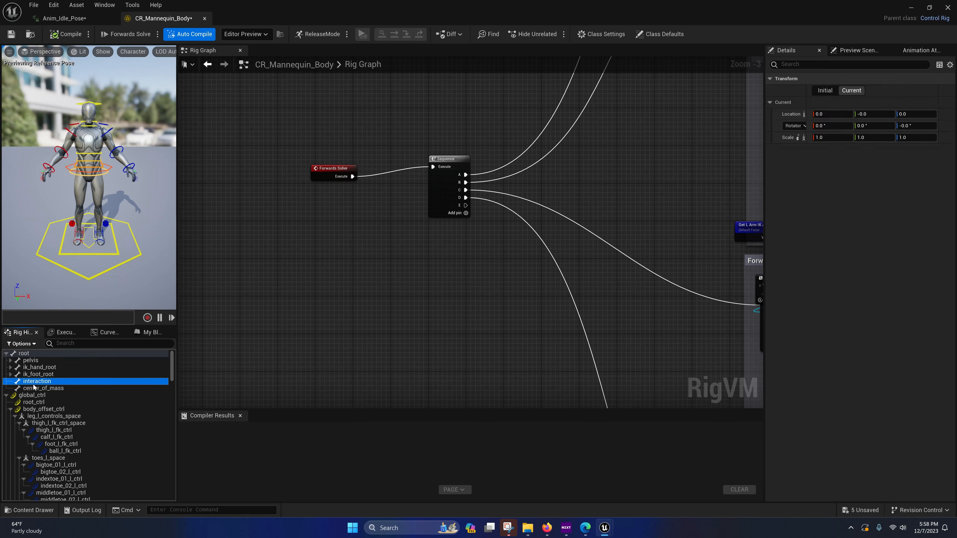
{"action": "key", "text": "Delete"}
{"action": "left_click", "coordinate": [550, 279]}
{"action": "left_click", "coordinate": [60, 383]}
{"action": "key", "text": "Delete"}
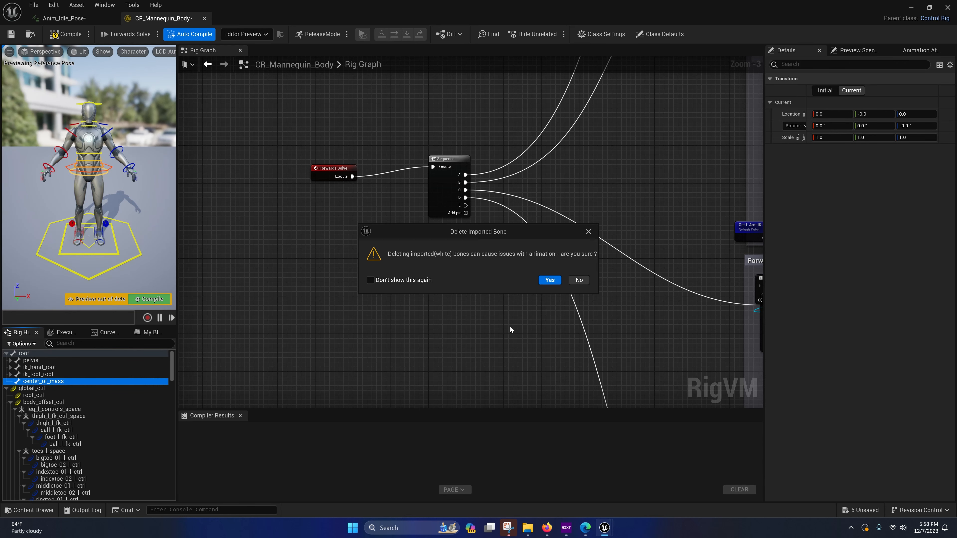
{"action": "left_click", "coordinate": [559, 282]}
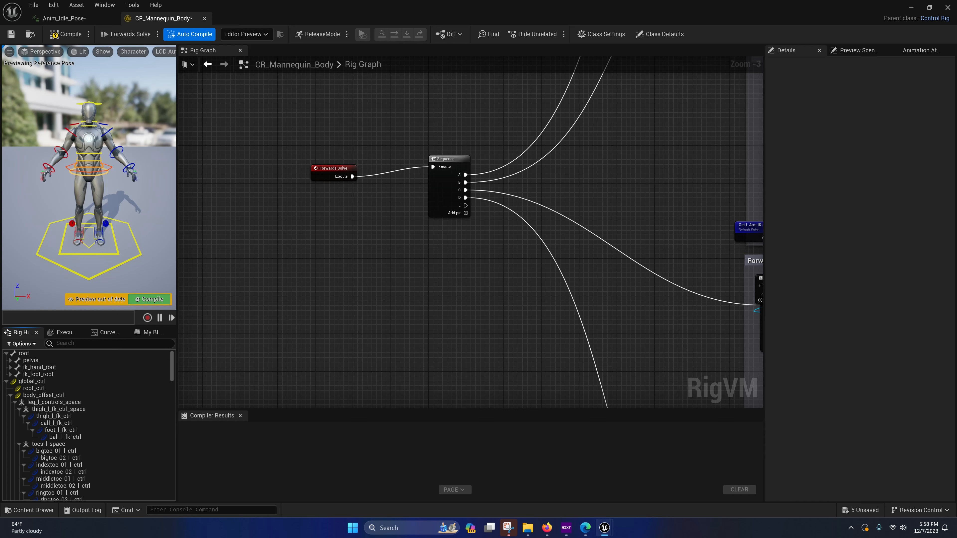
Step: Switch to the YT_Advanced_Anims project, examine the bent rifle character's elbow in the Mesh Space vs Local Space display, and return to CR_Mannequin_Body
{"action": "mouse_move", "coordinate": [604, 528]}
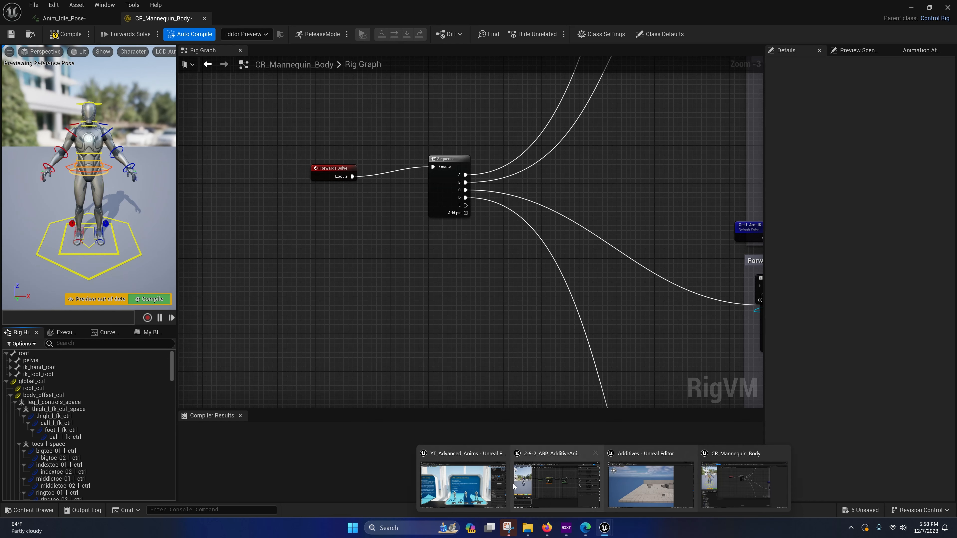
{"action": "left_click", "coordinate": [532, 478]}
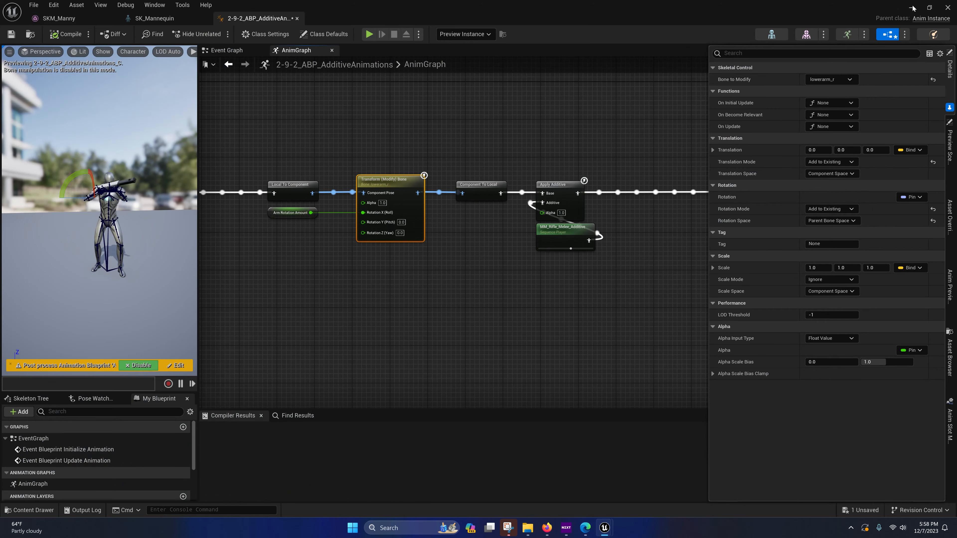
{"action": "key", "text": "f"}
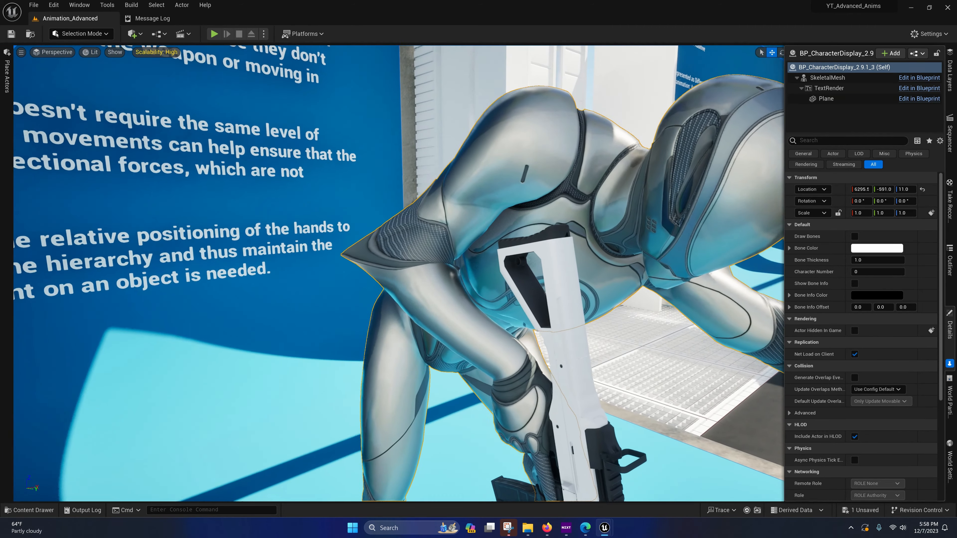
{"action": "right_click_drag", "start_coordinate": [514, 203], "coordinate": [544, 203]}
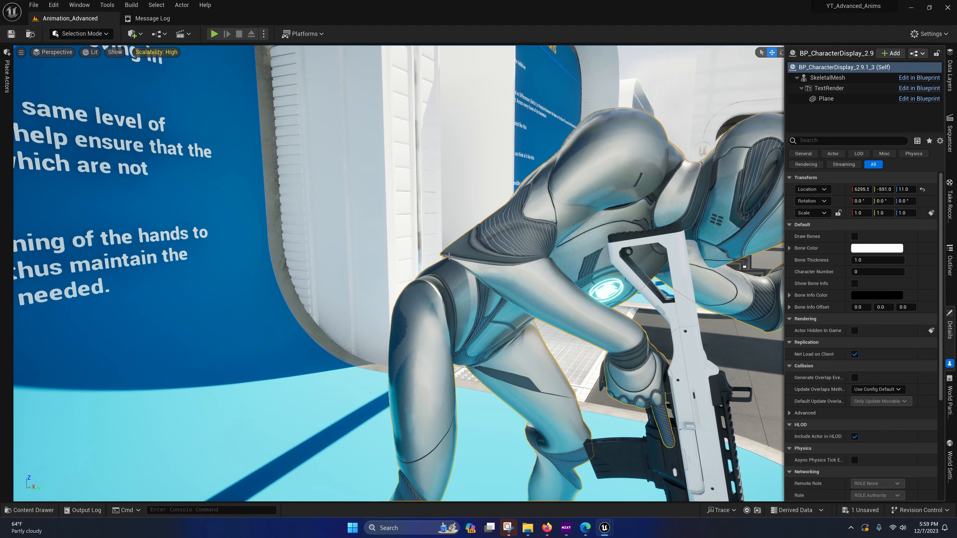
{"action": "key", "text": "s"}
{"action": "right_click_drag", "start_coordinate": [449, 256], "coordinate": [347, 241]}
{"action": "mouse_move", "coordinate": [605, 527]}
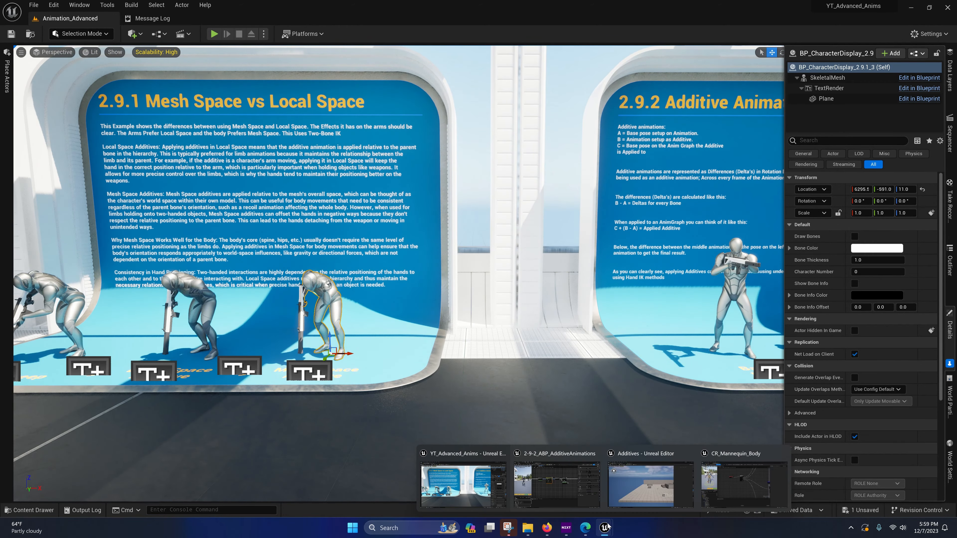
{"action": "left_click", "coordinate": [728, 491]}
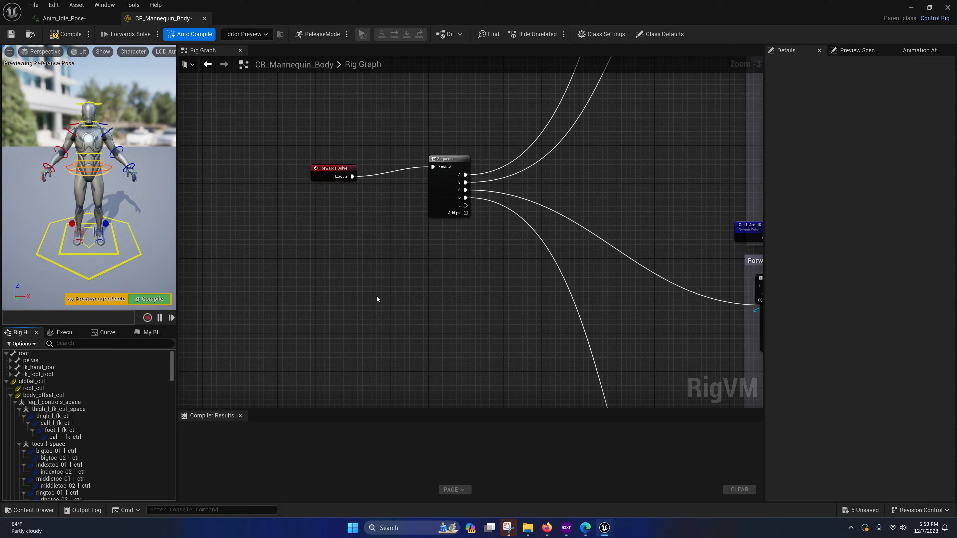
{"action": "right_click", "coordinate": [24, 354]}
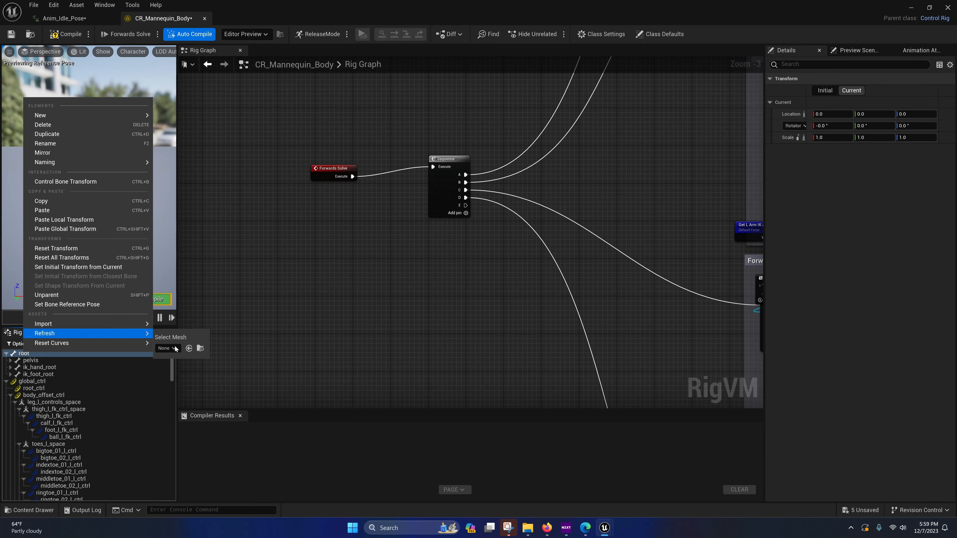
{"action": "mouse_move", "coordinate": [90, 334]}
{"action": "scroll", "coordinate": [260, 290], "scroll_direction": "down", "scroll_amount": 3}
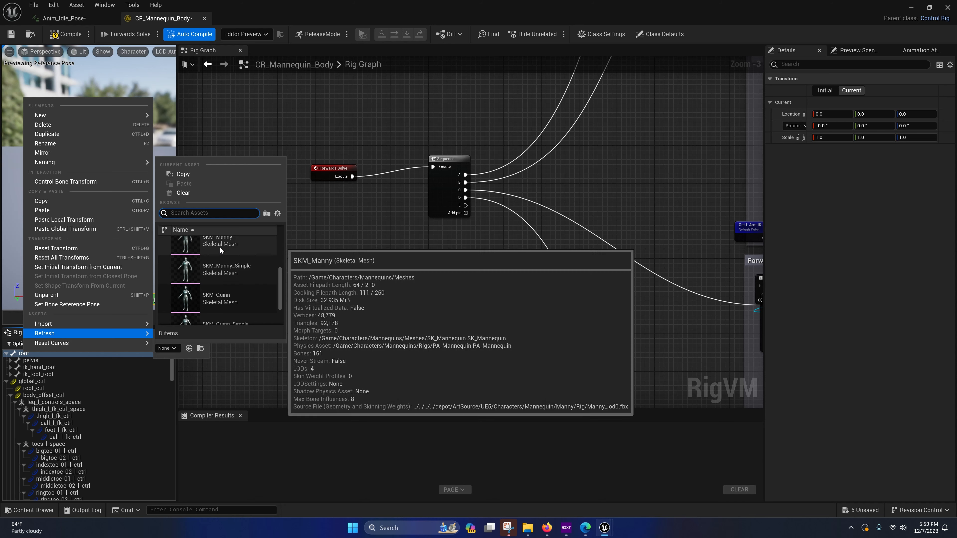
{"action": "left_click", "coordinate": [20, 356]}
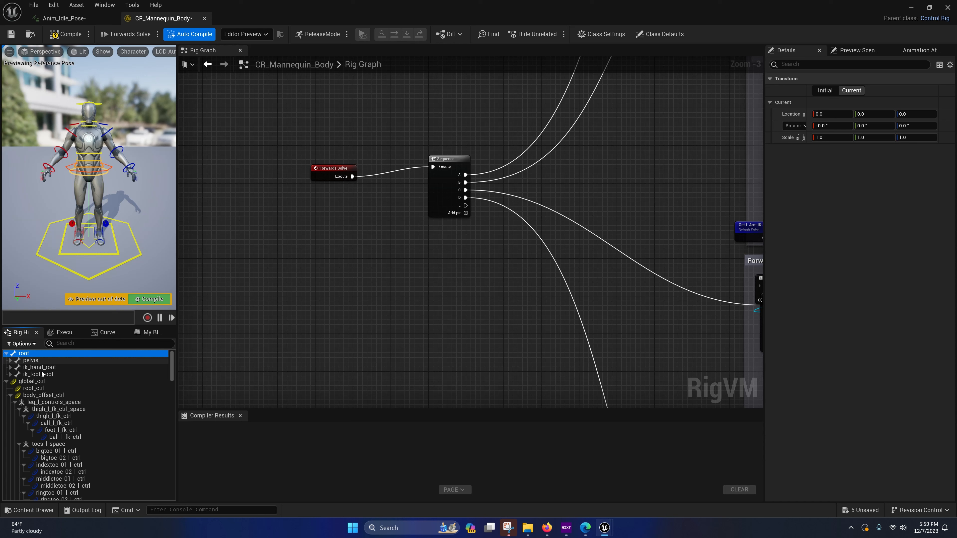
Step: Expand all bones under pelvis to check the chain, and collapse the root branch
{"action": "left_click", "coordinate": [10, 361], "text": "shift"}
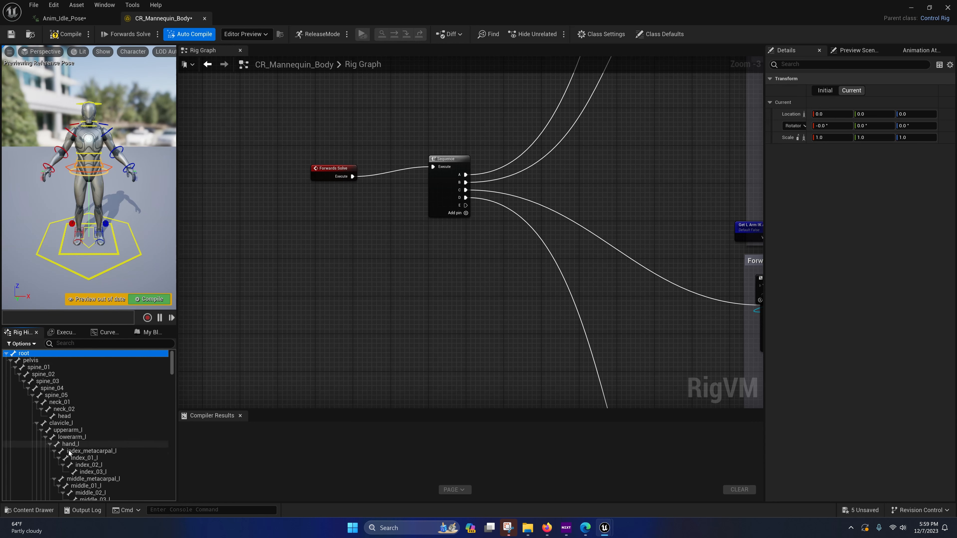
{"action": "left_click", "coordinate": [5, 354]}
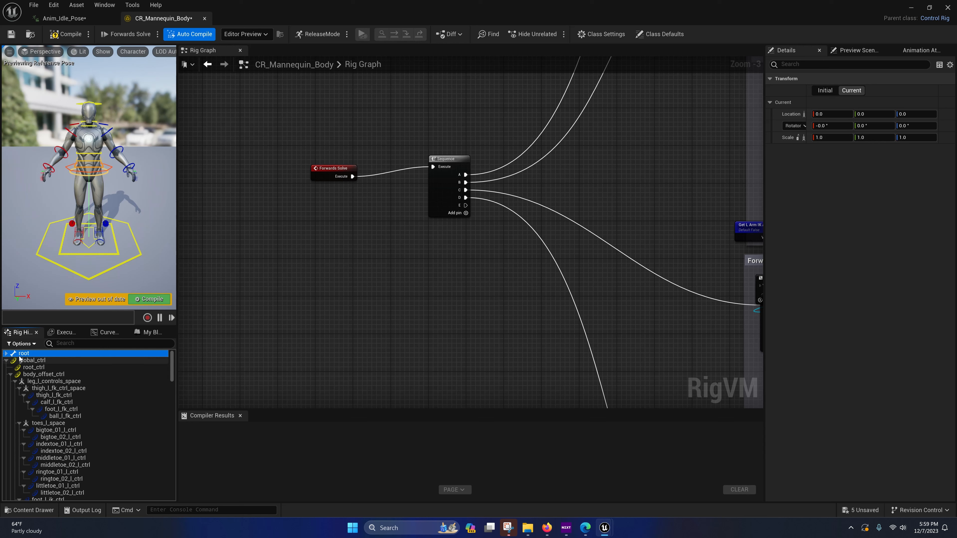
Step: Add Set Transform nodes to the Rig Graph for the ik_hand_gun, ik_hand_r, ik_hand_l, ik_foot_l and ik_foot_r bones
{"action": "left_click", "coordinate": [6, 354]}
{"action": "left_click", "coordinate": [10, 361]}
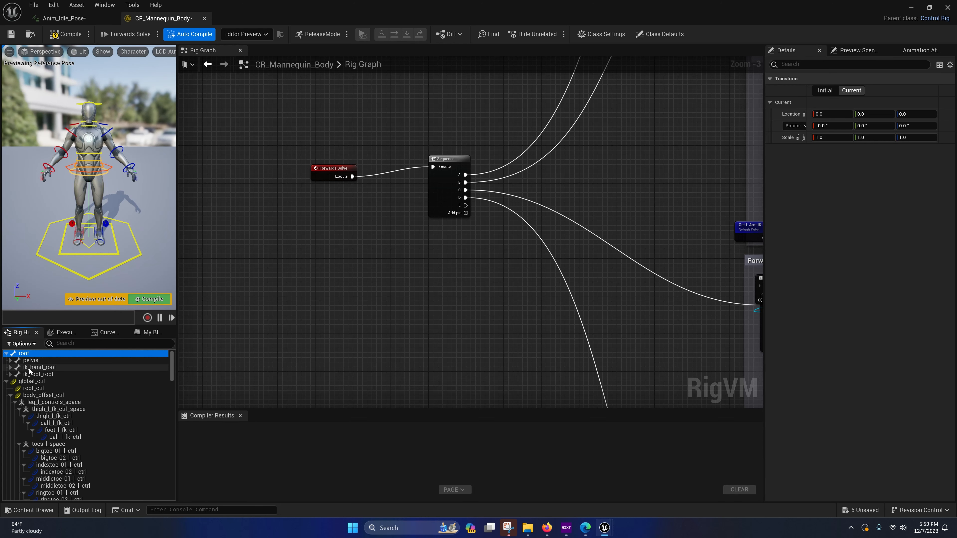
{"action": "left_click", "coordinate": [11, 368]}
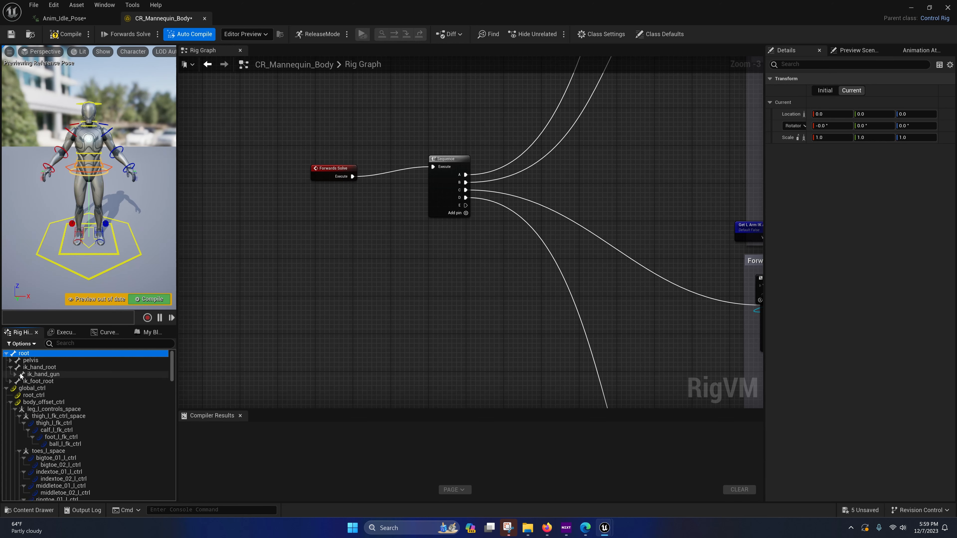
{"action": "left_click", "coordinate": [16, 375]}
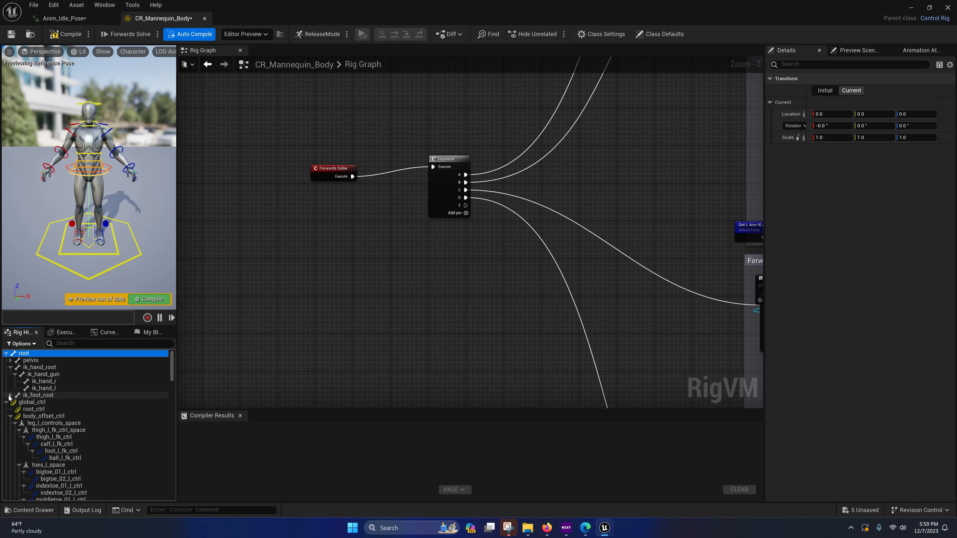
{"action": "left_click", "coordinate": [10, 396]}
{"action": "left_click", "coordinate": [44, 374]}
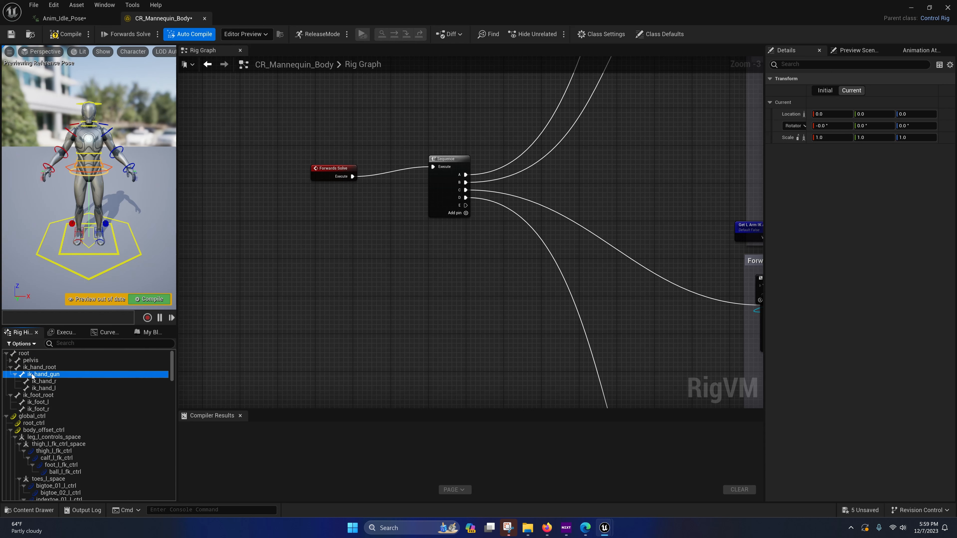
{"action": "left_click", "coordinate": [47, 387], "text": "shift"}
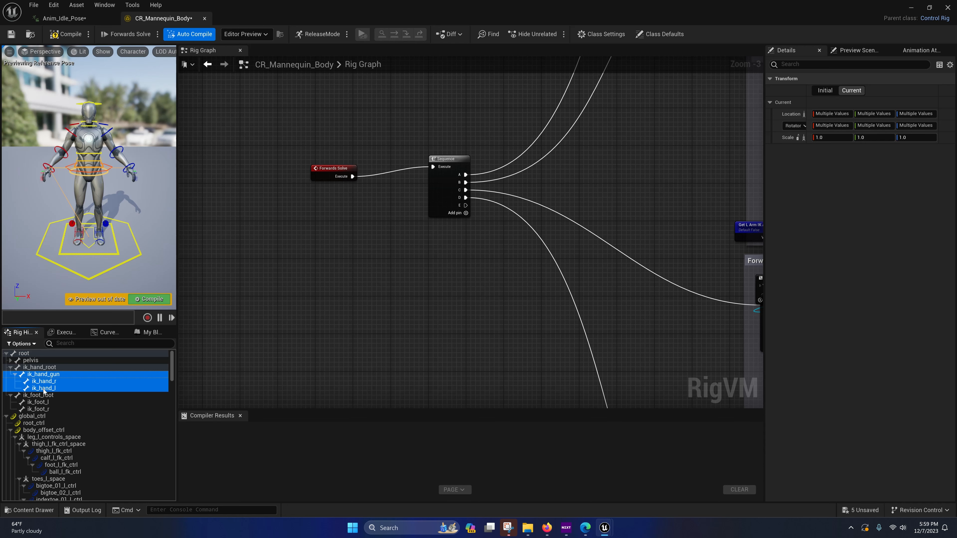
{"action": "left_click", "coordinate": [38, 402], "text": "ctrl"}
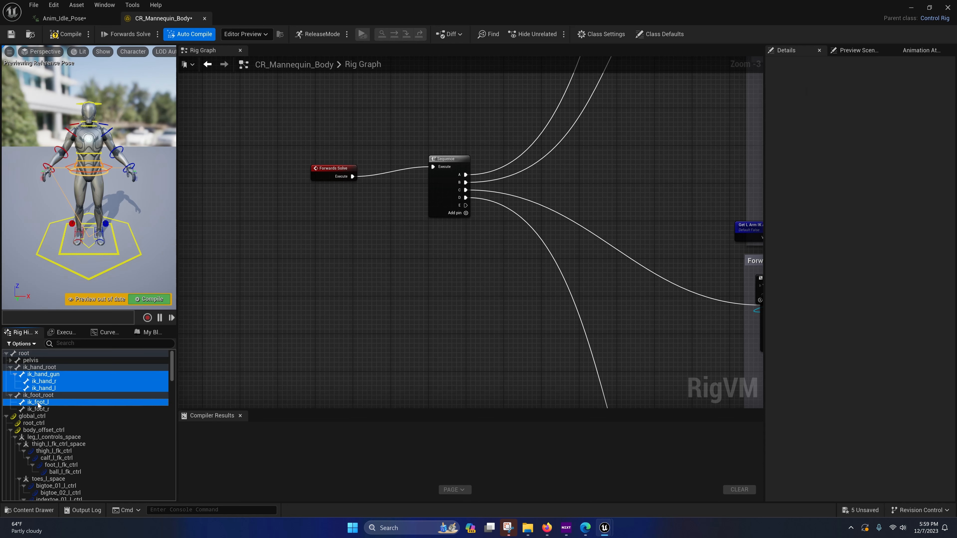
{"action": "left_click", "coordinate": [38, 410], "text": "ctrl"}
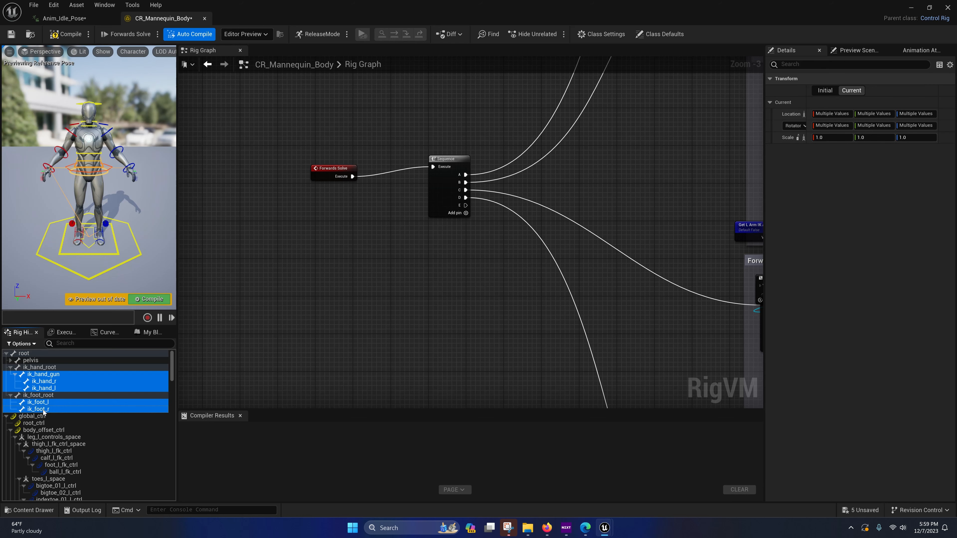
{"action": "left_click_drag", "start_coordinate": [43, 411], "coordinate": [395, 282]}
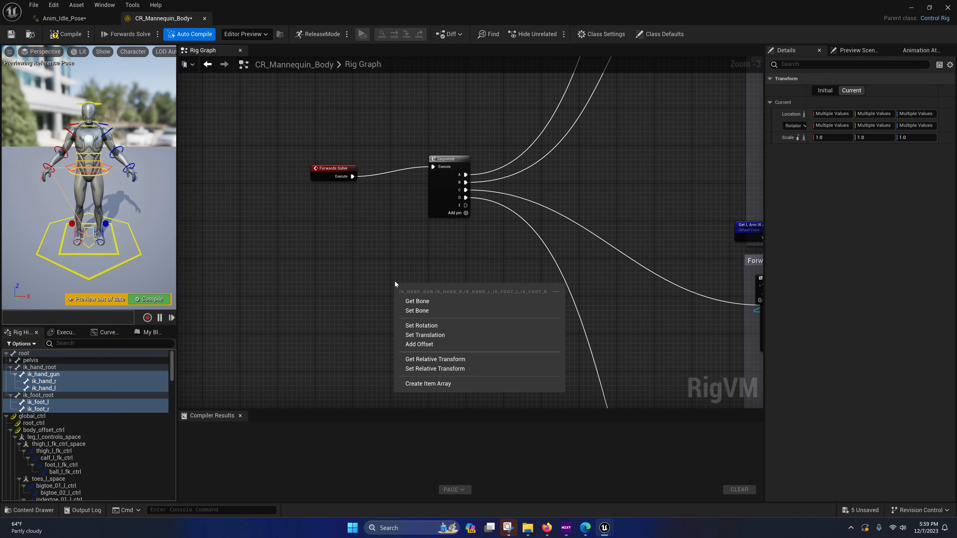
{"action": "left_click", "coordinate": [415, 312]}
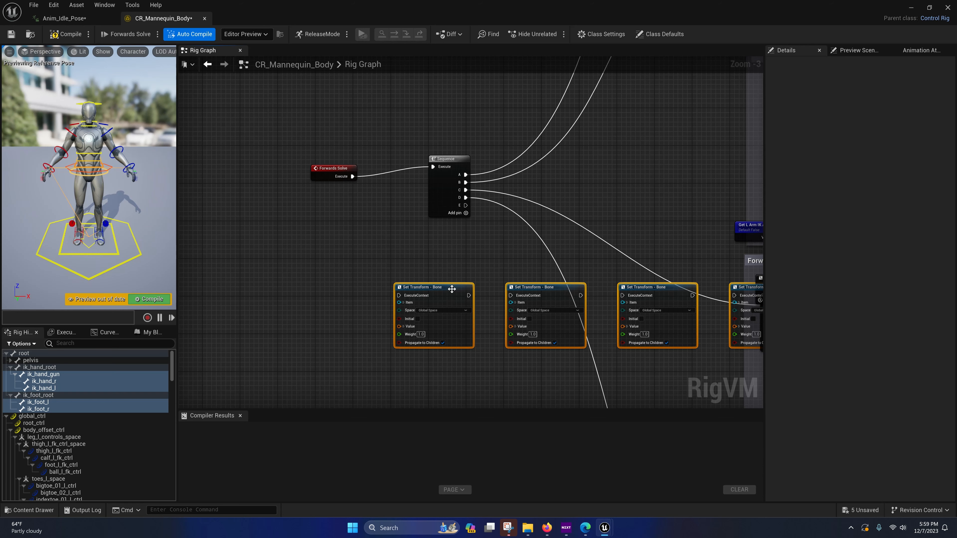
Step: Arrange the five Set Transform nodes in a hand row and a foot row, and chain their execution pins in order
{"action": "left_click_drag", "start_coordinate": [452, 289], "coordinate": [232, 237]}
{"action": "left_click_drag", "start_coordinate": [508, 322], "coordinate": [326, 364]}
{"action": "right_click_drag", "start_coordinate": [298, 345], "coordinate": [335, 220]}
{"action": "left_click_drag", "start_coordinate": [355, 197], "coordinate": [519, 198]}
{"action": "left_click_drag", "start_coordinate": [579, 196], "coordinate": [289, 313]}
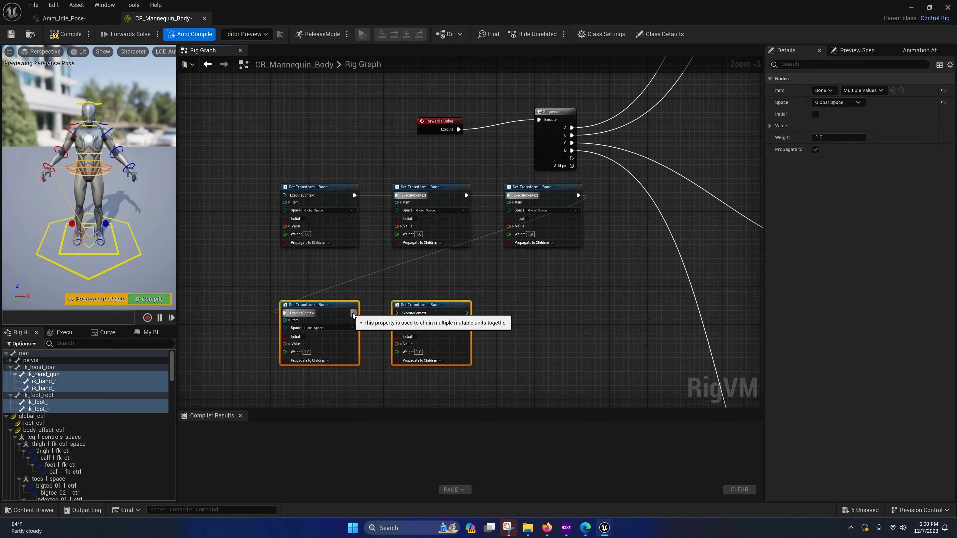
{"action": "left_click_drag", "start_coordinate": [355, 314], "coordinate": [397, 314]}
Step: Expand the Item pin on all five Set Transform nodes to show their bone names
{"action": "left_click", "coordinate": [289, 203]}
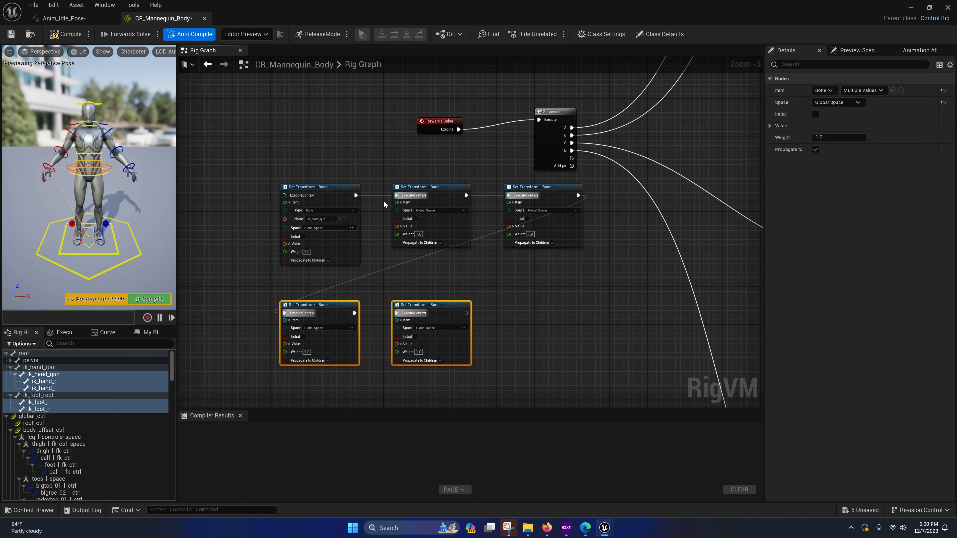
{"action": "left_click", "coordinate": [402, 202]}
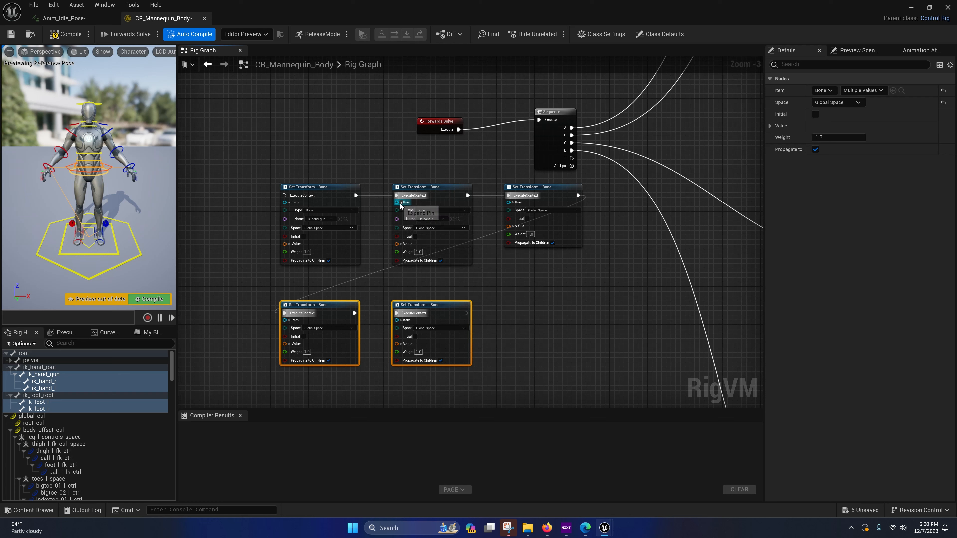
{"action": "left_click", "coordinate": [512, 202]}
{"action": "left_click", "coordinate": [289, 320]}
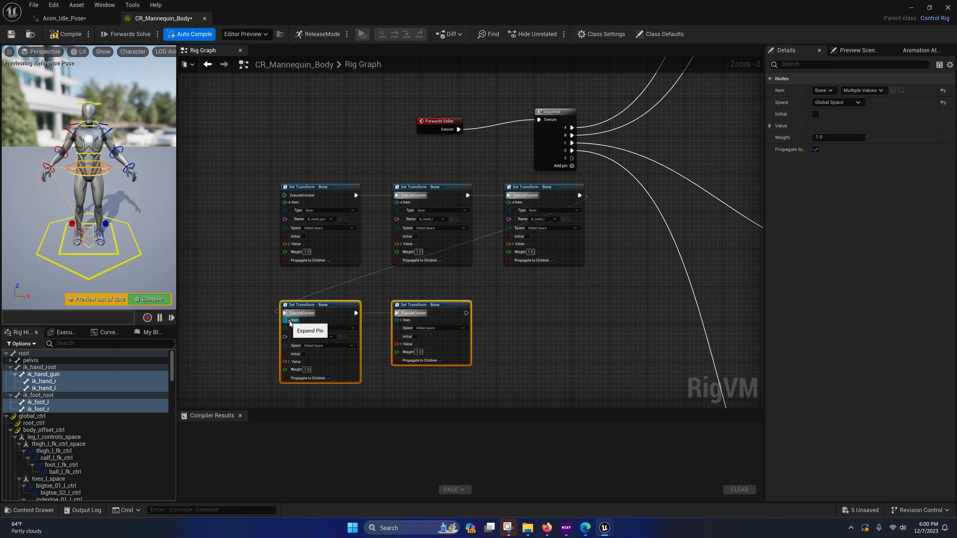
{"action": "left_click", "coordinate": [401, 321]}
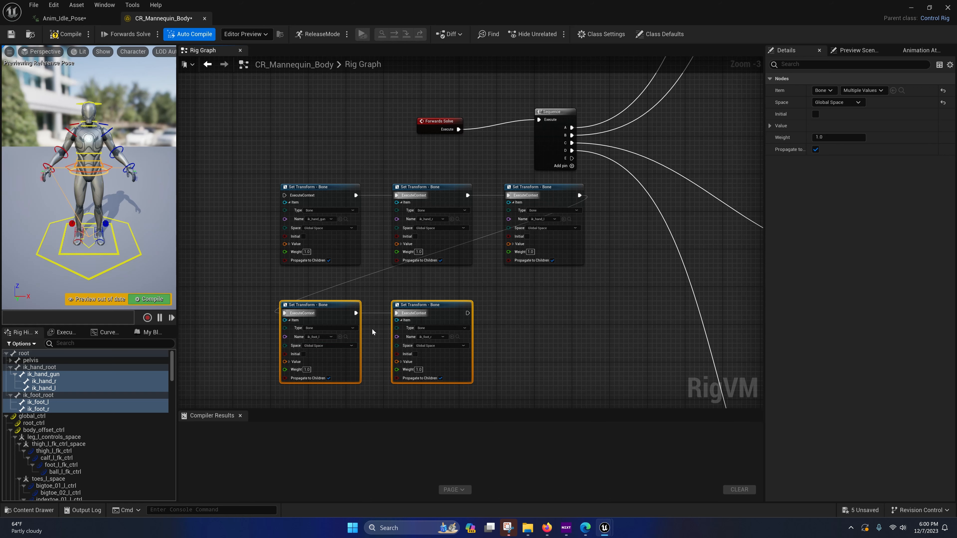
Step: Add a Get Transform node for the hand_l bone and connect its Transform to the Value of the ik_hand_l Set Transform
{"action": "right_click_drag", "start_coordinate": [372, 328], "coordinate": [377, 287]}
{"action": "left_click", "coordinate": [11, 361]}
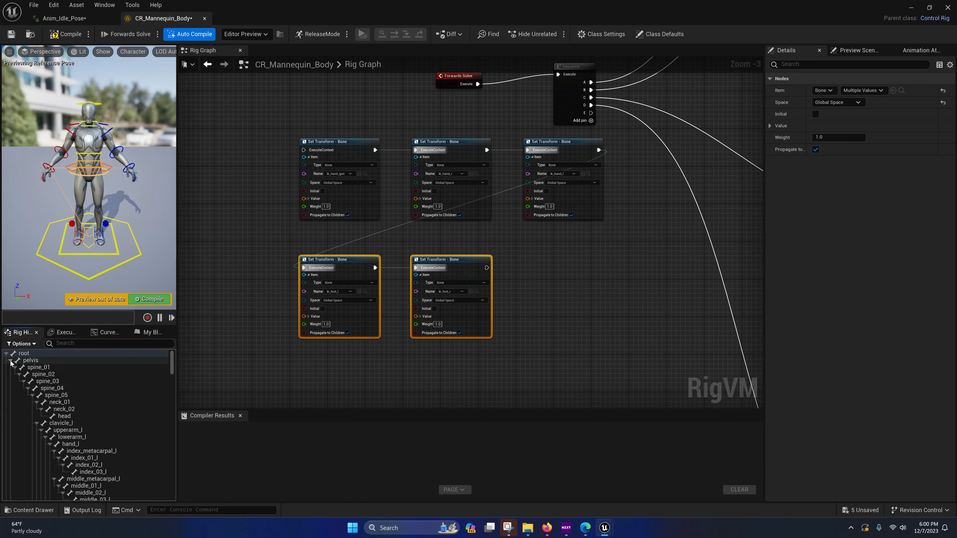
{"action": "left_click", "coordinate": [68, 446]}
{"action": "left_click_drag", "start_coordinate": [68, 446], "coordinate": [544, 237]}
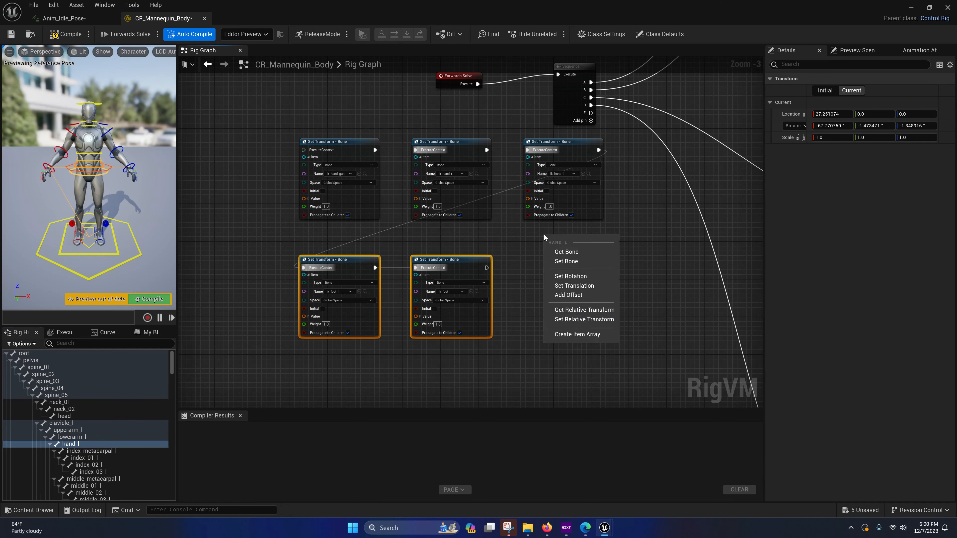
{"action": "left_click", "coordinate": [567, 252]}
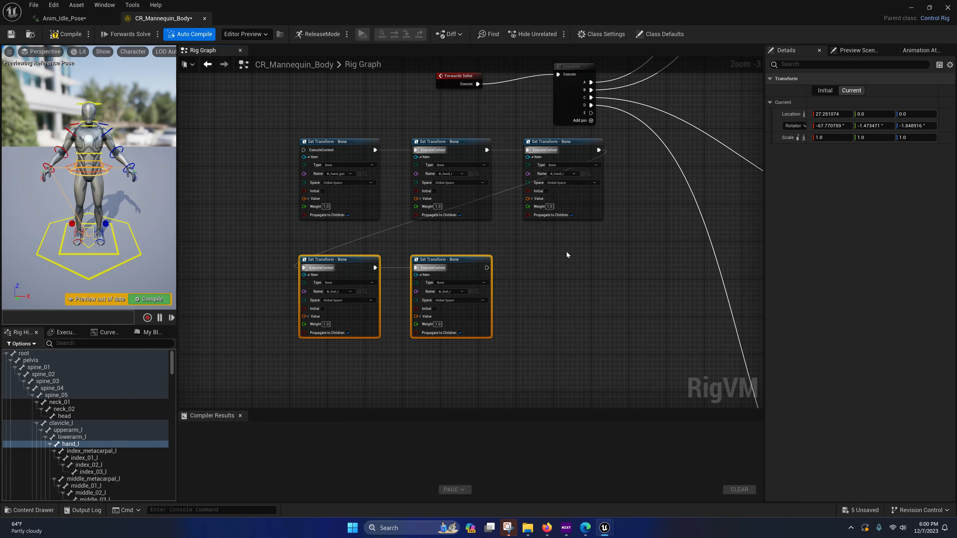
{"action": "left_click_drag", "start_coordinate": [556, 234], "coordinate": [560, 234]}
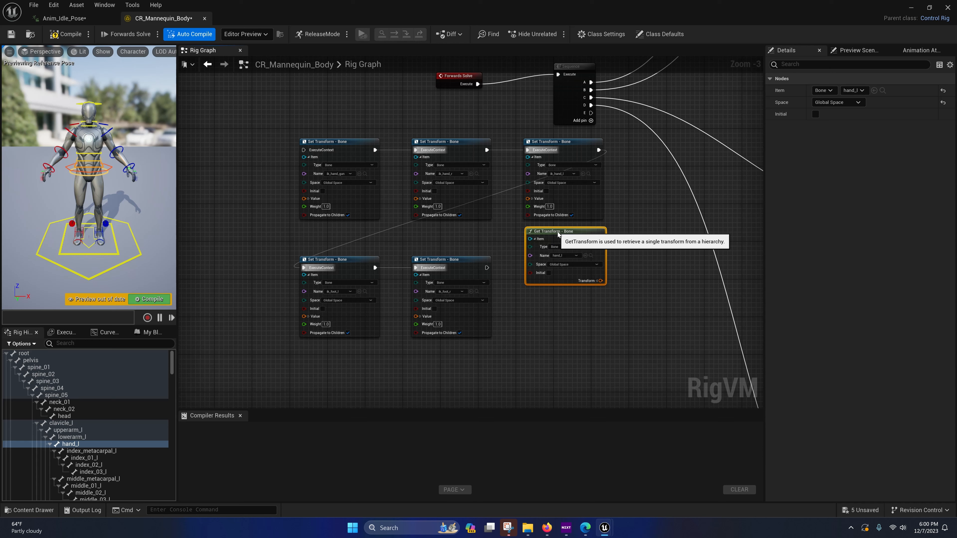
{"action": "left_click_drag", "start_coordinate": [600, 281], "coordinate": [528, 201]}
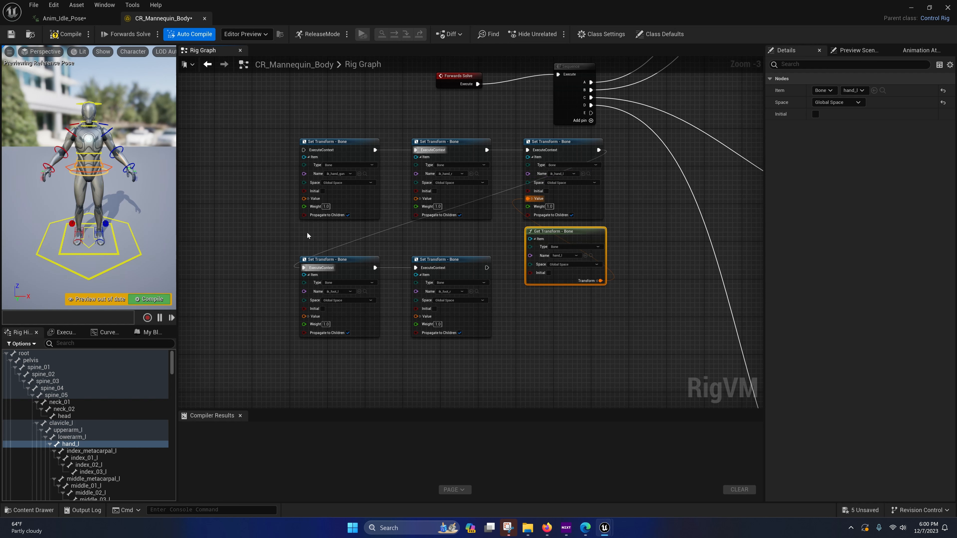
Step: Shift the foot nodes down, and feed a new hand_r Get Transform into the Value of both ik_hand_gun and ik_hand_r
{"action": "left_click_drag", "start_coordinate": [294, 252], "coordinate": [451, 320]}
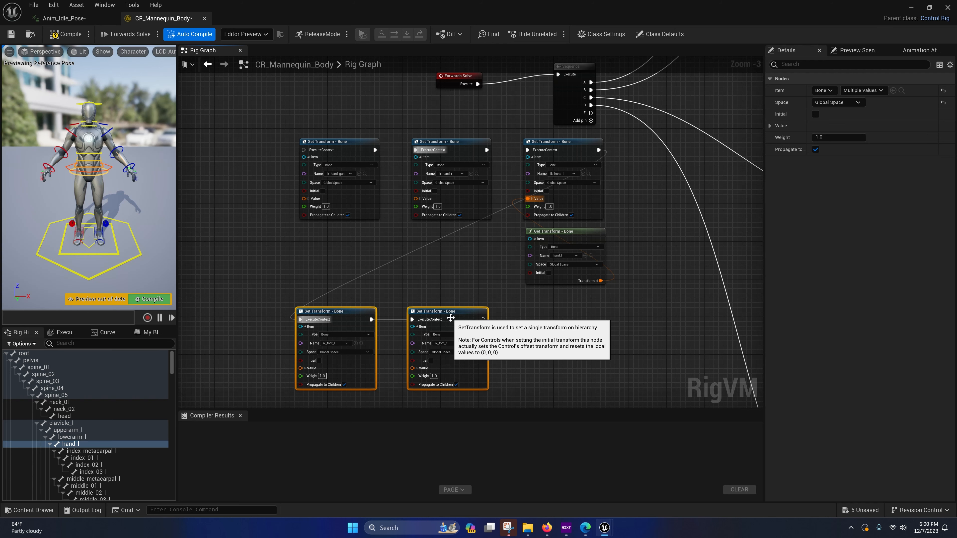
{"action": "right_click_drag", "start_coordinate": [452, 304], "coordinate": [457, 270]}
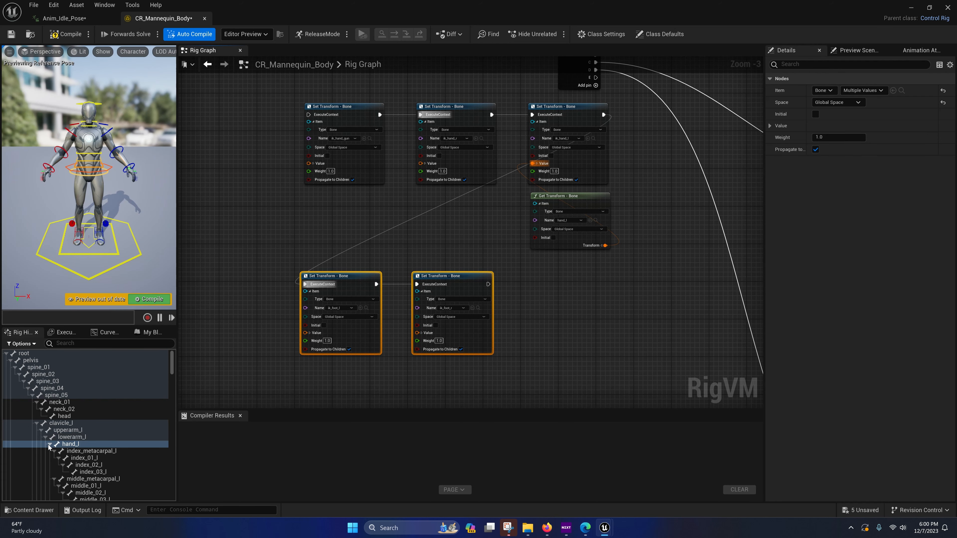
{"action": "left_click", "coordinate": [37, 423]}
{"action": "left_click", "coordinate": [75, 451]}
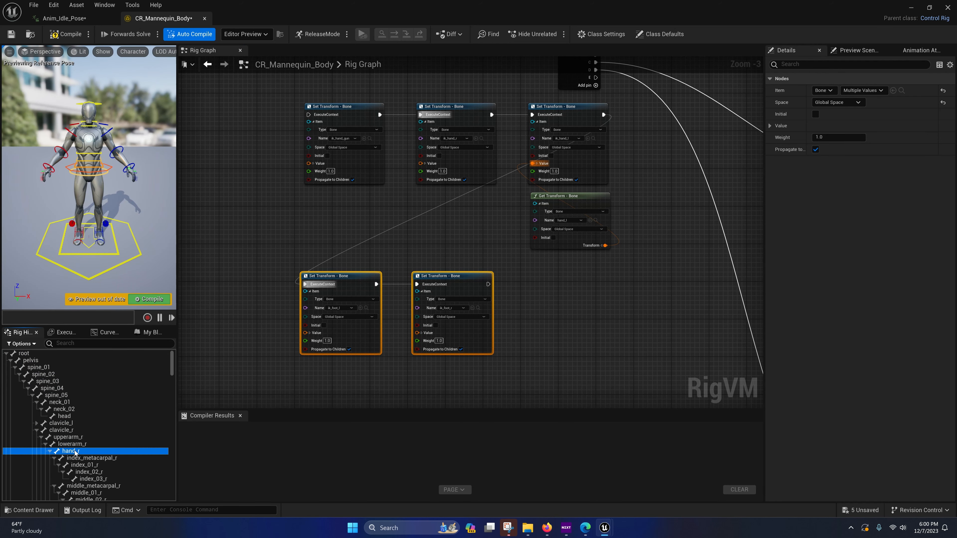
{"action": "left_click_drag", "start_coordinate": [75, 452], "coordinate": [307, 198]}
{"action": "left_click", "coordinate": [335, 224]}
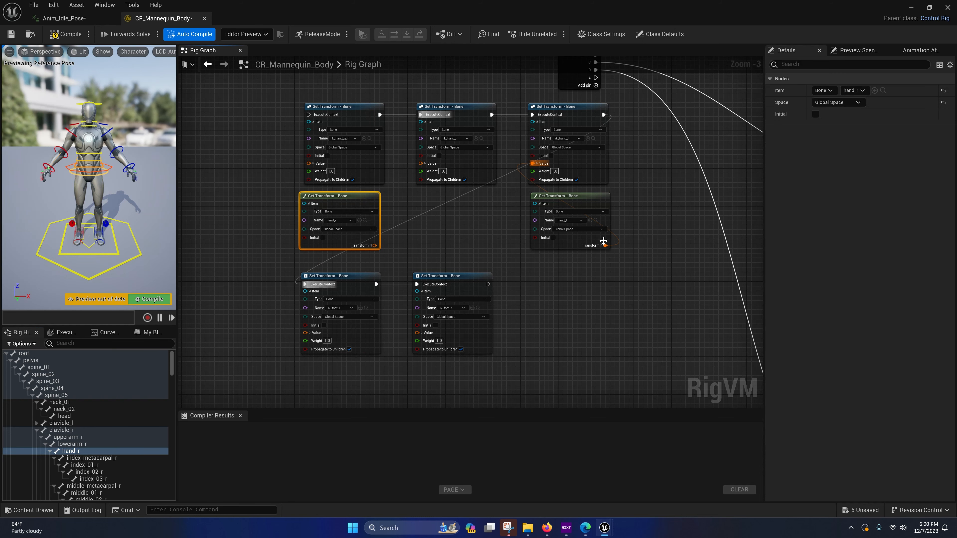
{"action": "left_click_drag", "start_coordinate": [375, 245], "coordinate": [307, 165]}
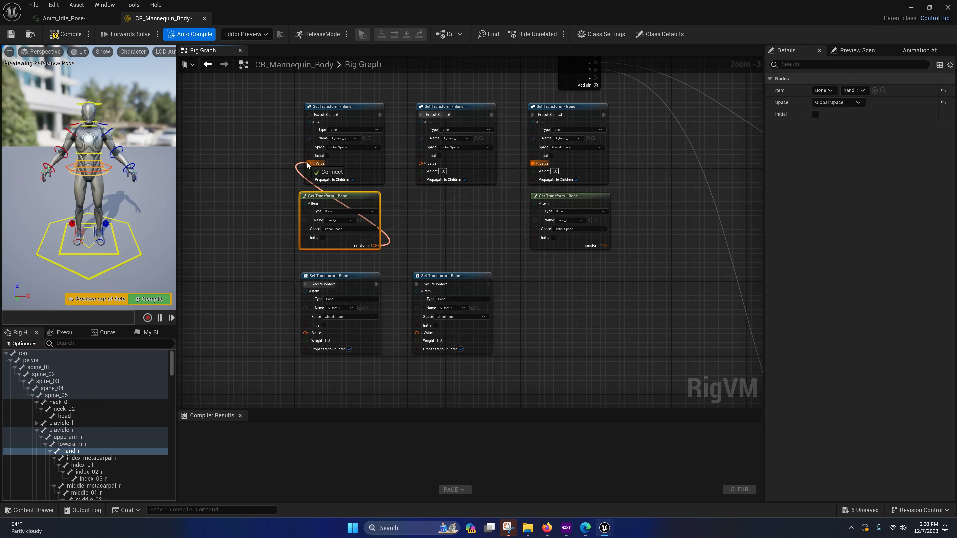
{"action": "left_click_drag", "start_coordinate": [373, 246], "coordinate": [421, 164]}
Step: Nudge the hand_r Get Transform node into line and connect Sequence output E to the execution input of the ik_hand_gun Set Transform
{"action": "right_click_drag", "start_coordinate": [392, 218], "coordinate": [418, 249]}
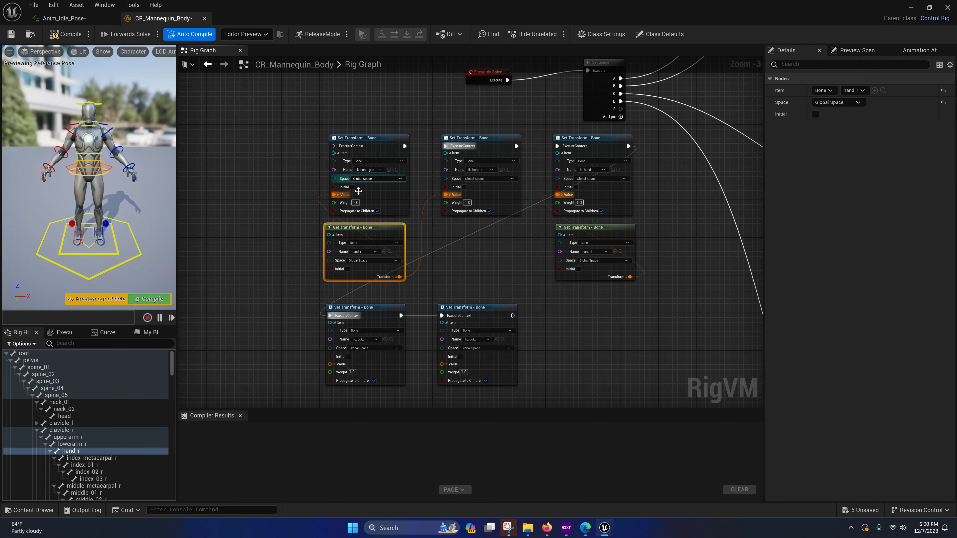
{"action": "right_click_drag", "start_coordinate": [428, 258], "coordinate": [359, 256]}
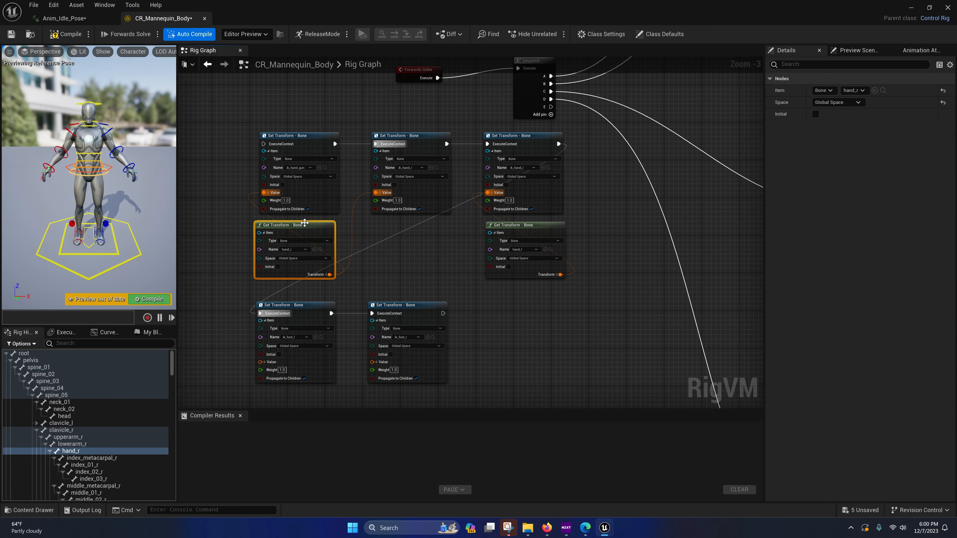
{"action": "left_click_drag", "start_coordinate": [306, 223], "coordinate": [311, 227]}
{"action": "right_click_drag", "start_coordinate": [365, 234], "coordinate": [301, 277]}
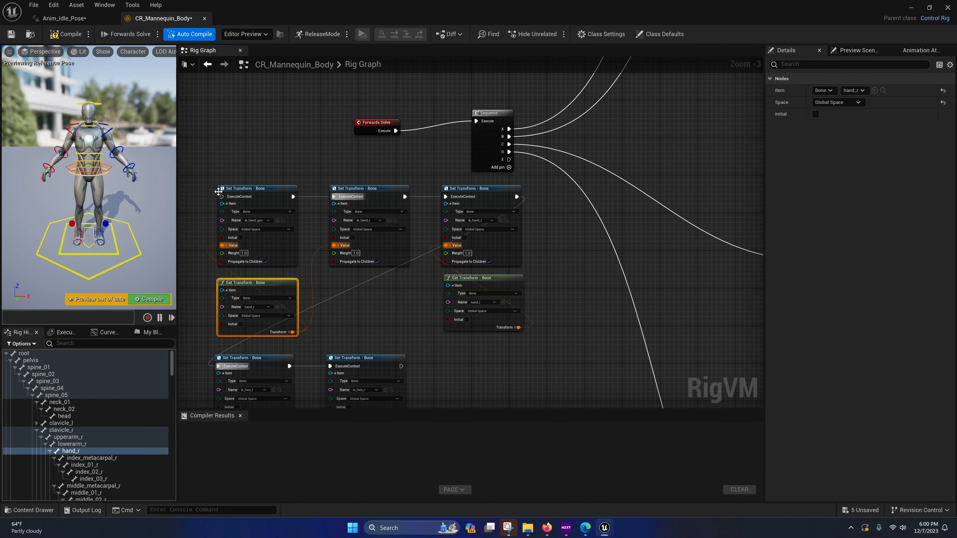
{"action": "left_click_drag", "start_coordinate": [219, 193], "coordinate": [508, 161]}
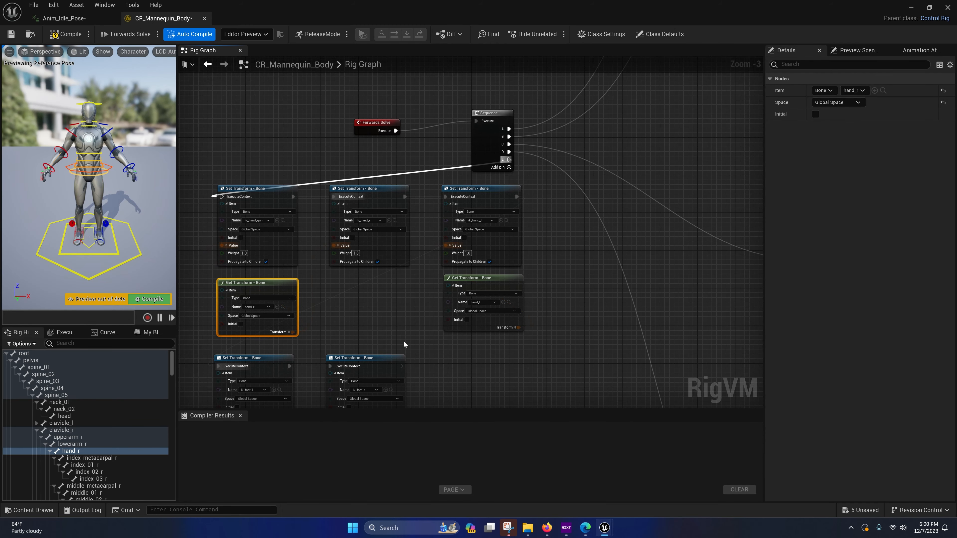
Step: Add a Get Transform node for the foot_r bone and connect its Transform to the Value of the ik_foot_r Set Transform
{"action": "right_click_drag", "start_coordinate": [378, 323], "coordinate": [435, 205]}
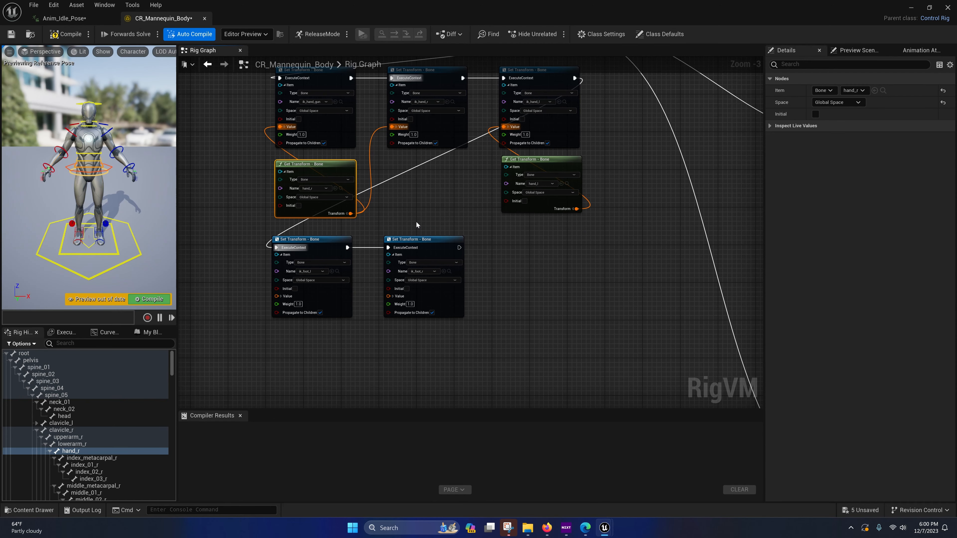
{"action": "scroll", "coordinate": [75, 415], "scroll_direction": "down", "scroll_amount": 2}
{"action": "left_click", "coordinate": [36, 403]}
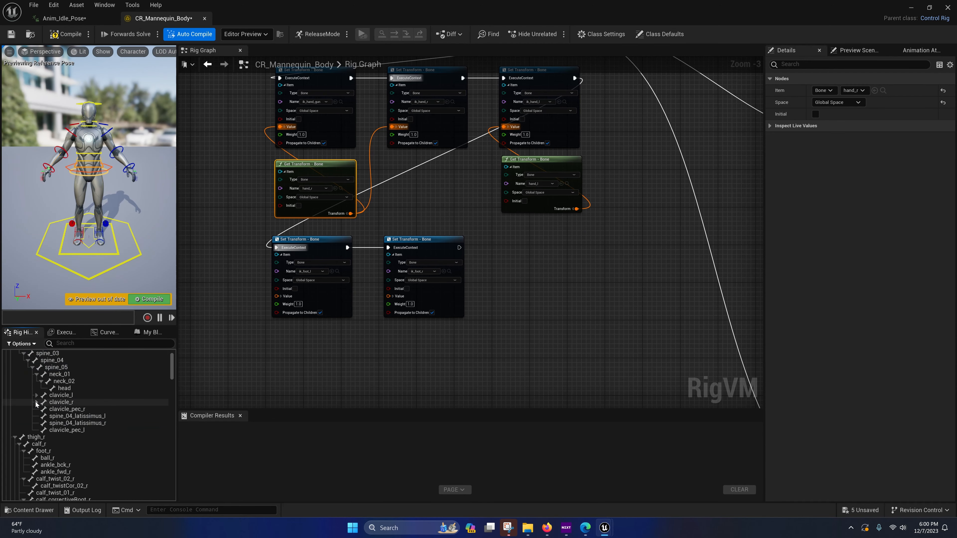
{"action": "scroll", "coordinate": [41, 411], "scroll_direction": "down", "scroll_amount": 2}
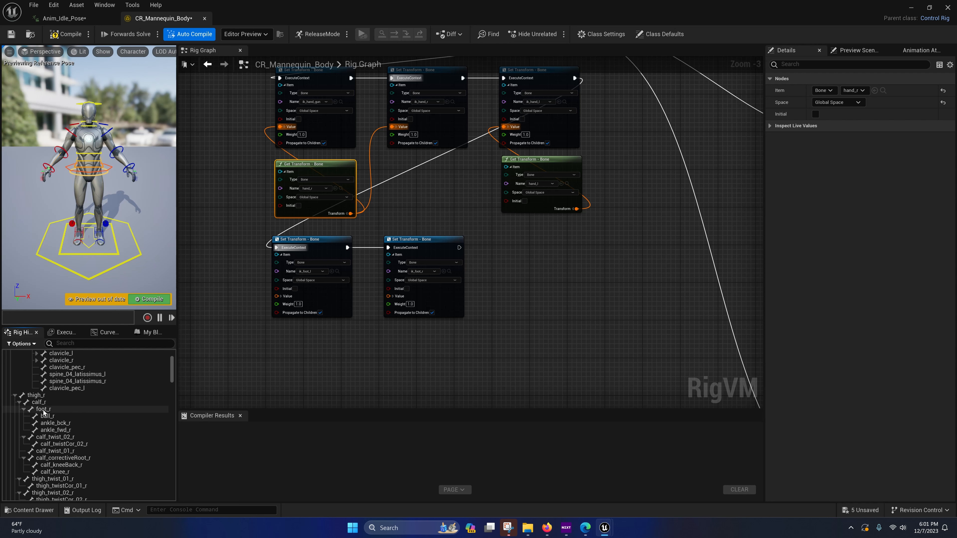
{"action": "left_click_drag", "start_coordinate": [44, 411], "coordinate": [416, 331]}
{"action": "left_click", "coordinate": [413, 353]}
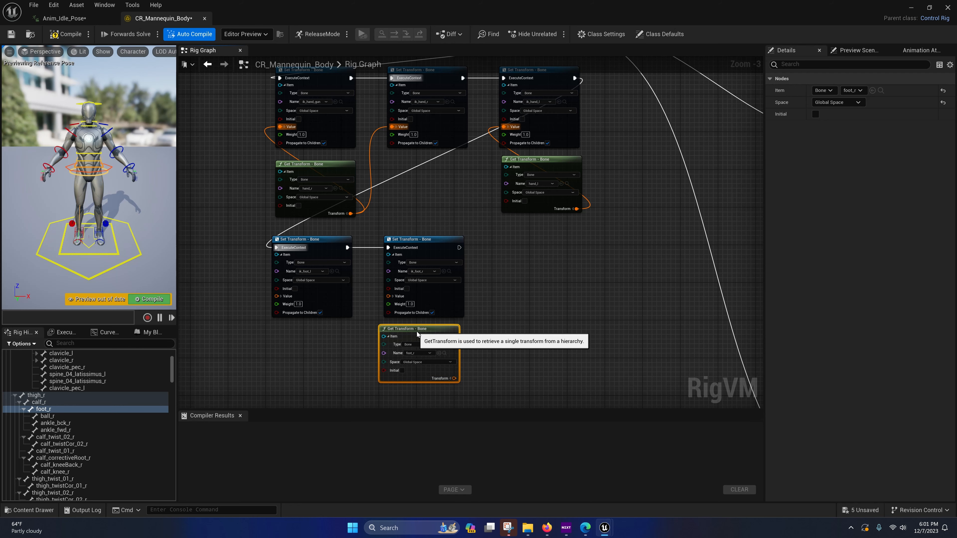
{"action": "left_click_drag", "start_coordinate": [459, 379], "coordinate": [388, 296]}
Step: Add a Get Transform node for the foot_l bone and connect its Transform to the Value of the ik_foot_l Set Transform
{"action": "right_click_drag", "start_coordinate": [359, 353], "coordinate": [368, 248]}
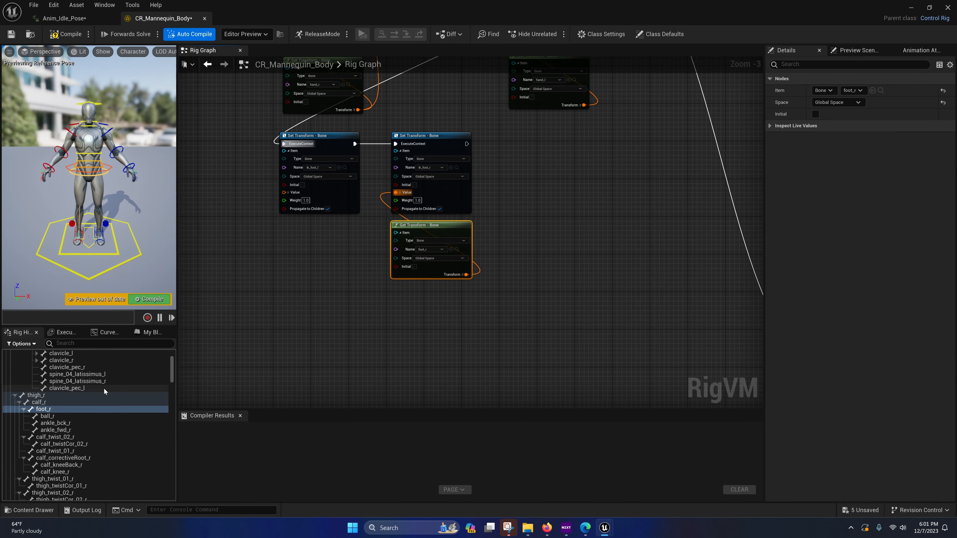
{"action": "scroll", "coordinate": [104, 389], "scroll_direction": "down", "scroll_amount": 2}
{"action": "left_click", "coordinate": [14, 353]}
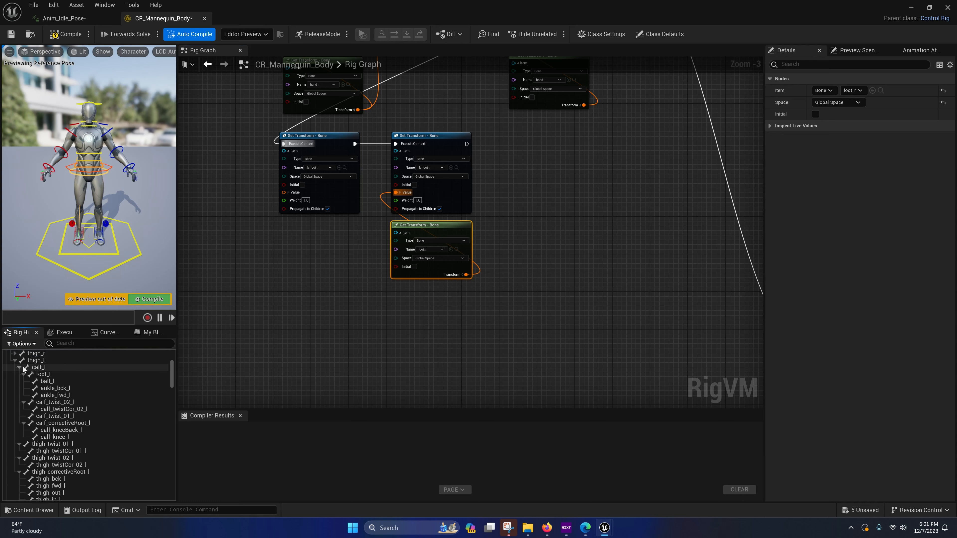
{"action": "left_click_drag", "start_coordinate": [39, 376], "coordinate": [314, 233]}
{"action": "left_click", "coordinate": [291, 256]}
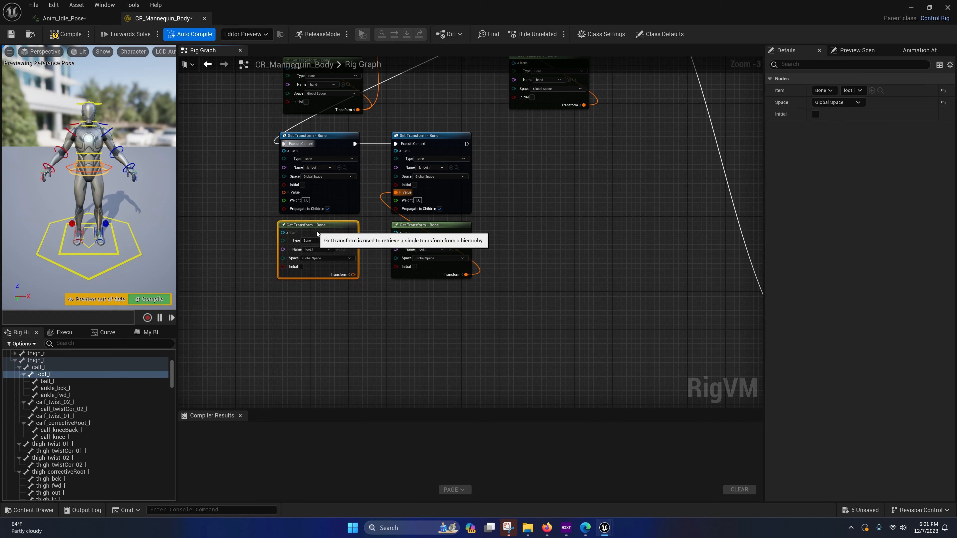
{"action": "left_click_drag", "start_coordinate": [353, 274], "coordinate": [294, 212]}
{"action": "right_click_drag", "start_coordinate": [369, 229], "coordinate": [369, 271]}
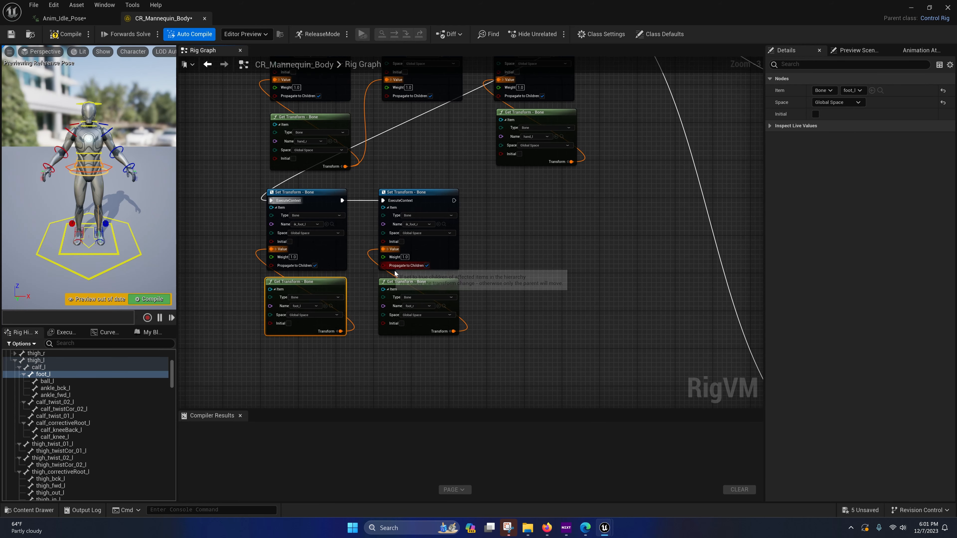
Step: Save and compile the CR_Mannequin_Body control rig
{"action": "right_click_drag", "start_coordinate": [537, 251], "coordinate": [579, 293]}
{"action": "left_click", "coordinate": [11, 34]}
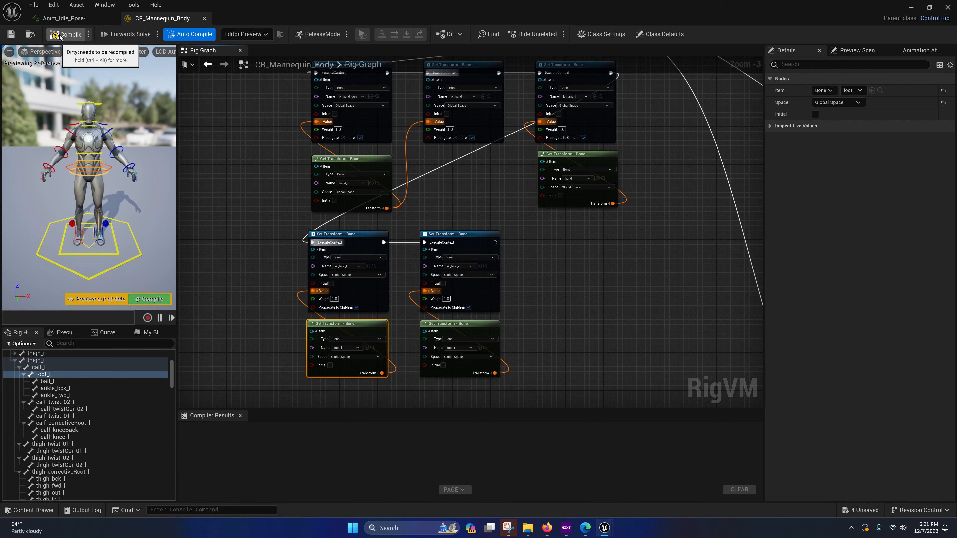
{"action": "left_click", "coordinate": [63, 34]}
Step: Review the IK hand and foot Set Transform chains and the Get Transform nodes feeding them in the rig graph
{"action": "right_click_drag", "start_coordinate": [413, 213], "coordinate": [392, 280]}
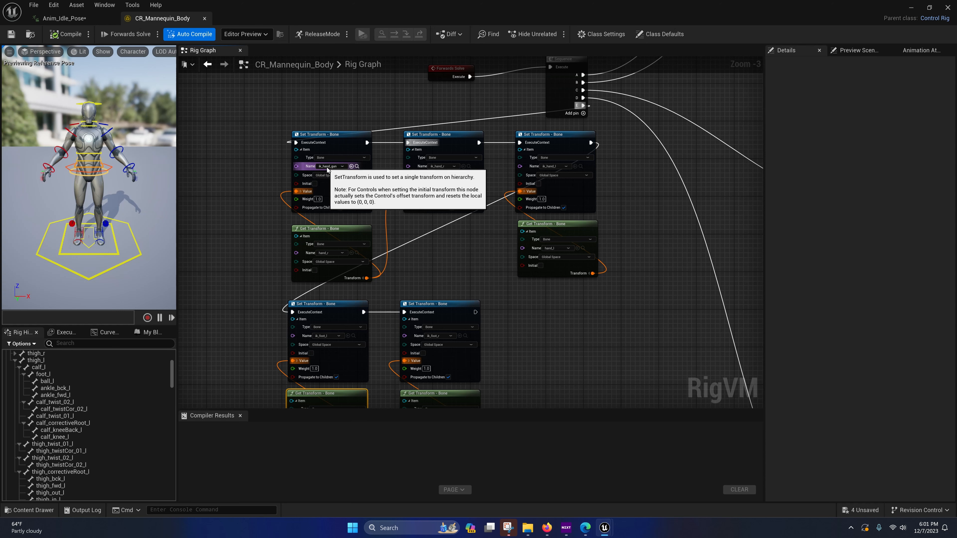
{"action": "right_click_drag", "start_coordinate": [459, 247], "coordinate": [401, 261]}
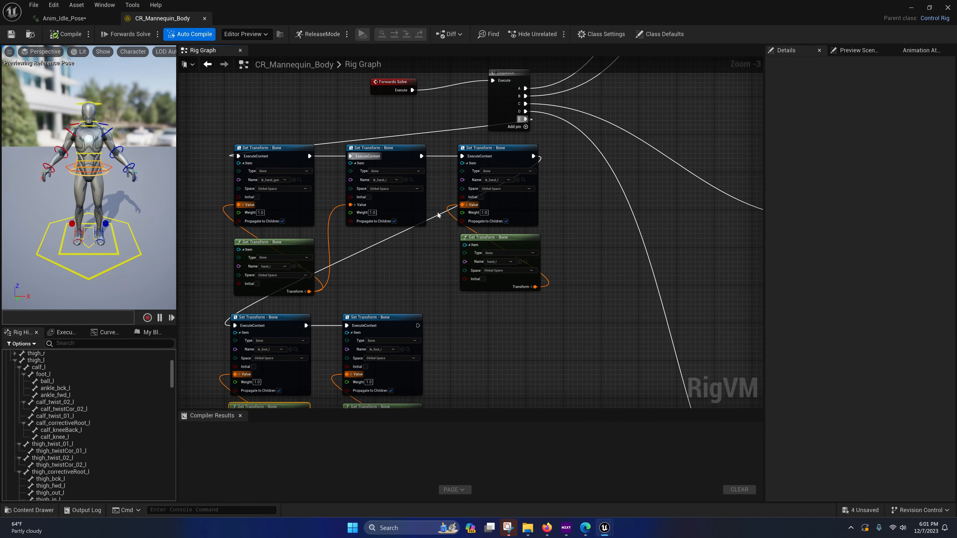
{"action": "right_click_drag", "start_coordinate": [381, 272], "coordinate": [405, 313]}
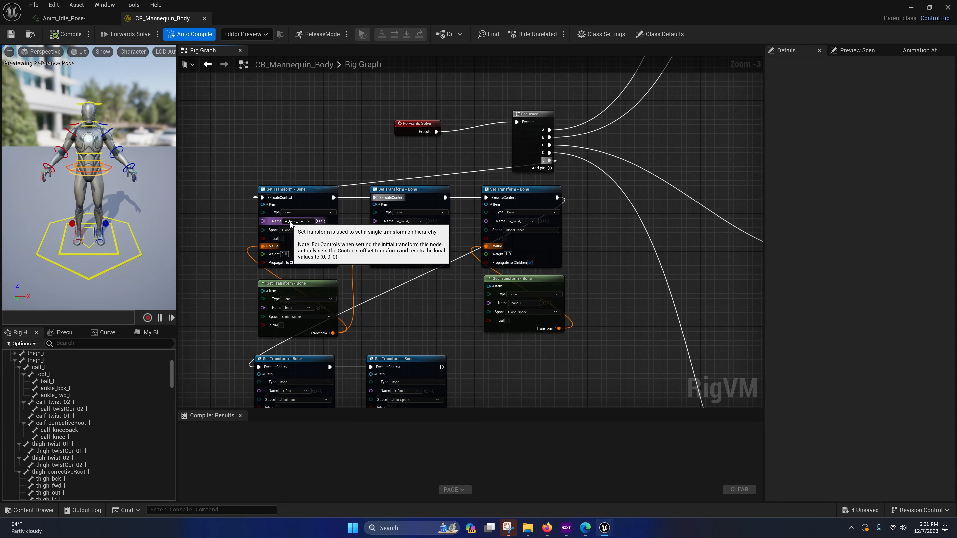
{"action": "right_click_drag", "start_coordinate": [458, 301], "coordinate": [436, 226]}
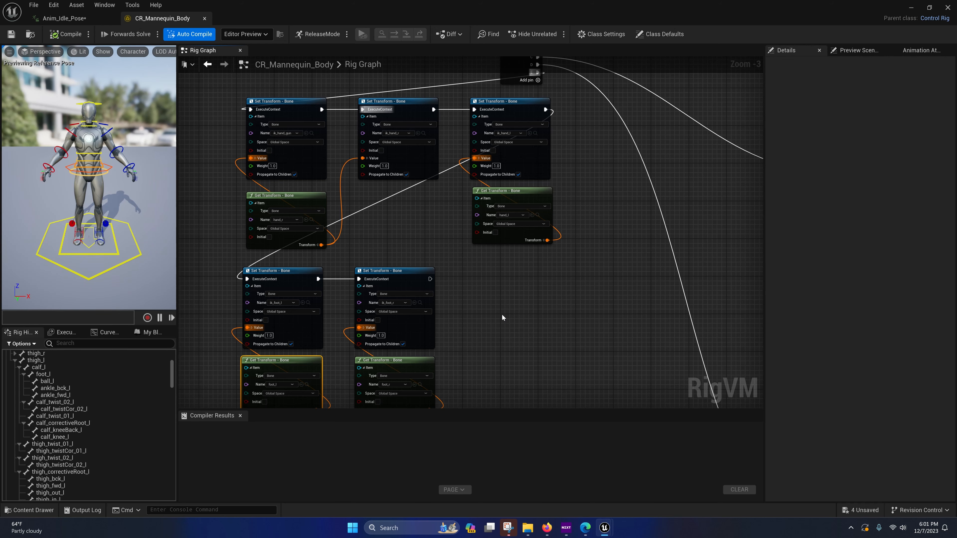
{"action": "right_click_drag", "start_coordinate": [503, 315], "coordinate": [388, 168]}
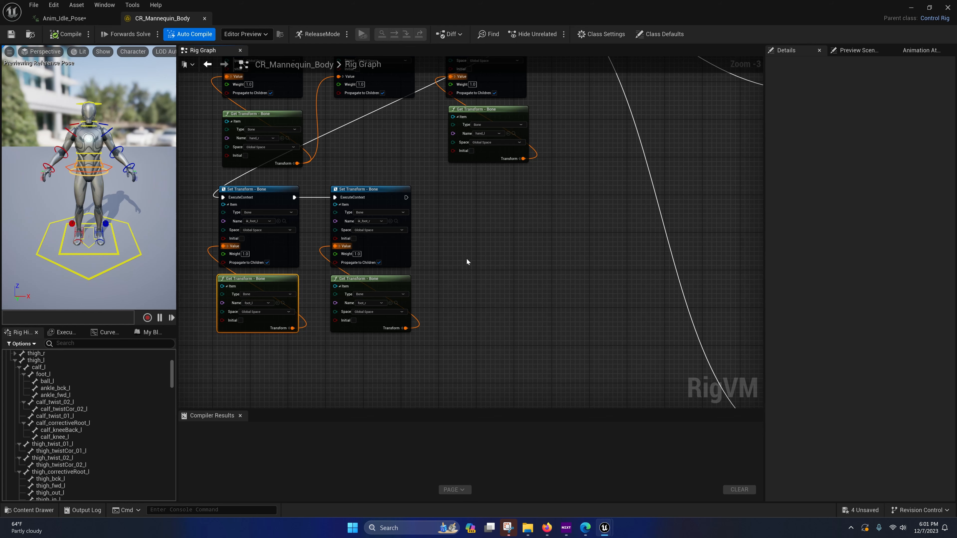
{"action": "right_click_drag", "start_coordinate": [467, 259], "coordinate": [507, 227]}
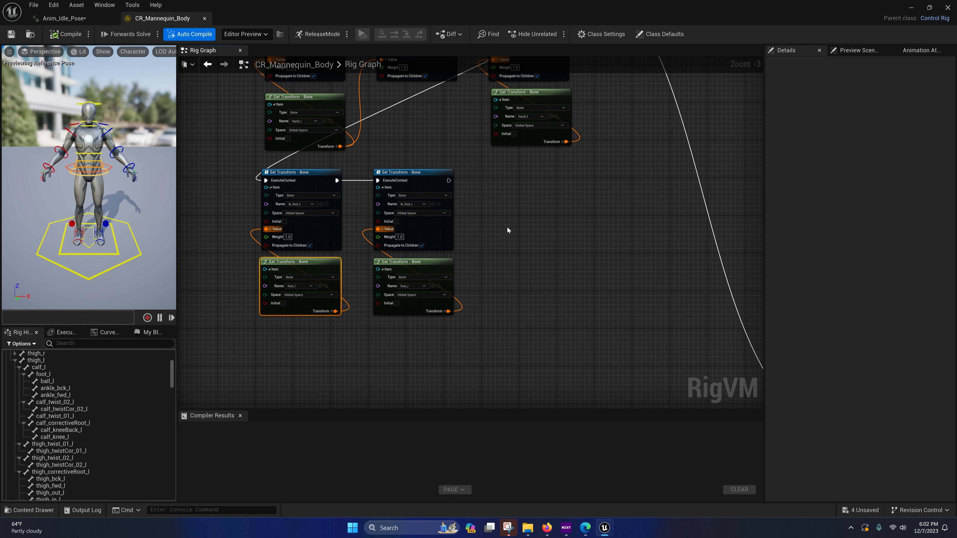
Step: Close the control rig and bake Anim_Idle_Pose to the CR_Mannequin_Body control rig in Sequencer
{"action": "left_click", "coordinate": [206, 18]}
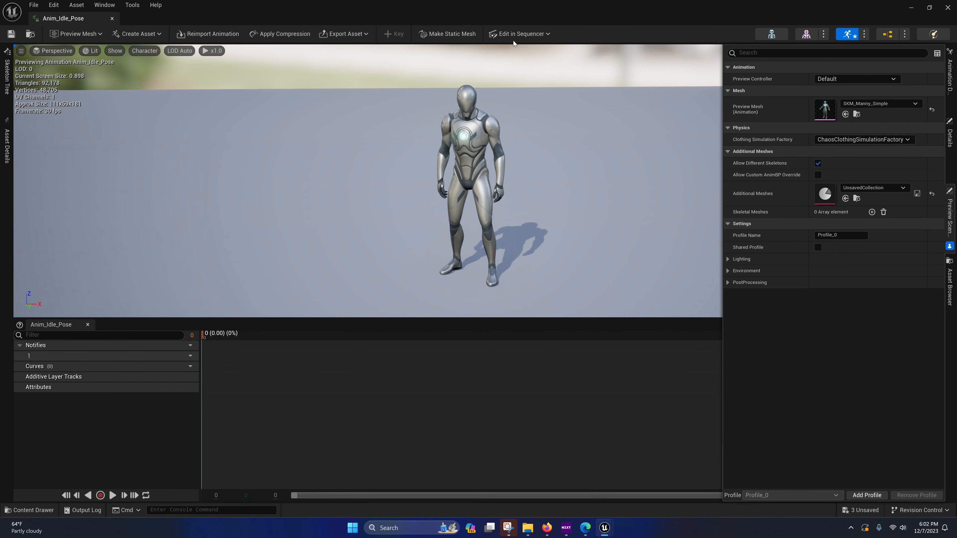
{"action": "left_click", "coordinate": [503, 35]}
{"action": "mouse_move", "coordinate": [539, 83]}
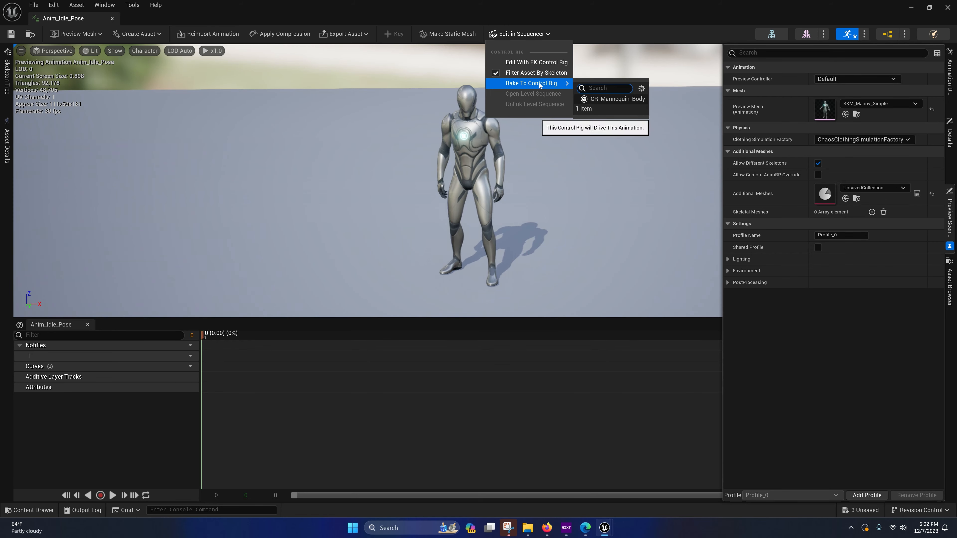
{"action": "left_click", "coordinate": [600, 99]}
{"action": "left_click", "coordinate": [515, 305]}
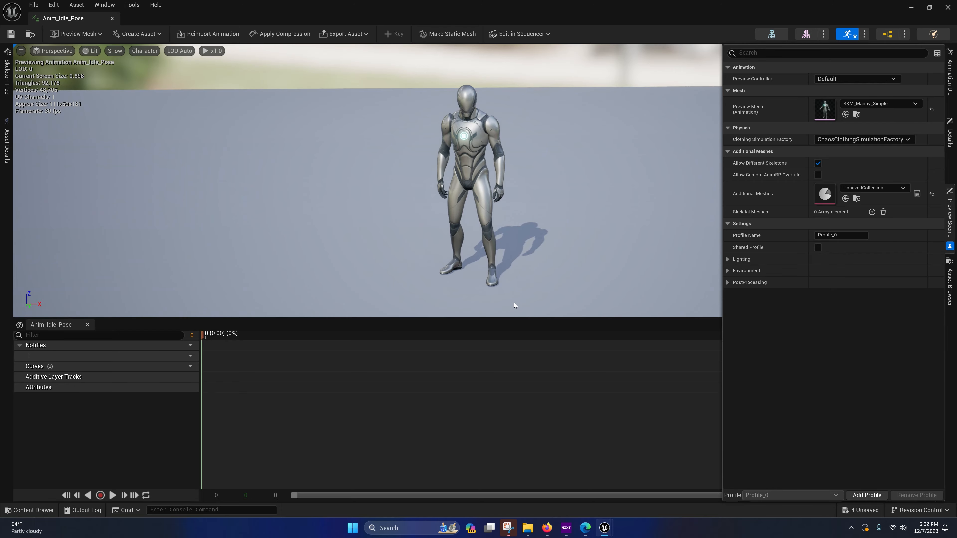
{"action": "left_click", "coordinate": [910, 8]}
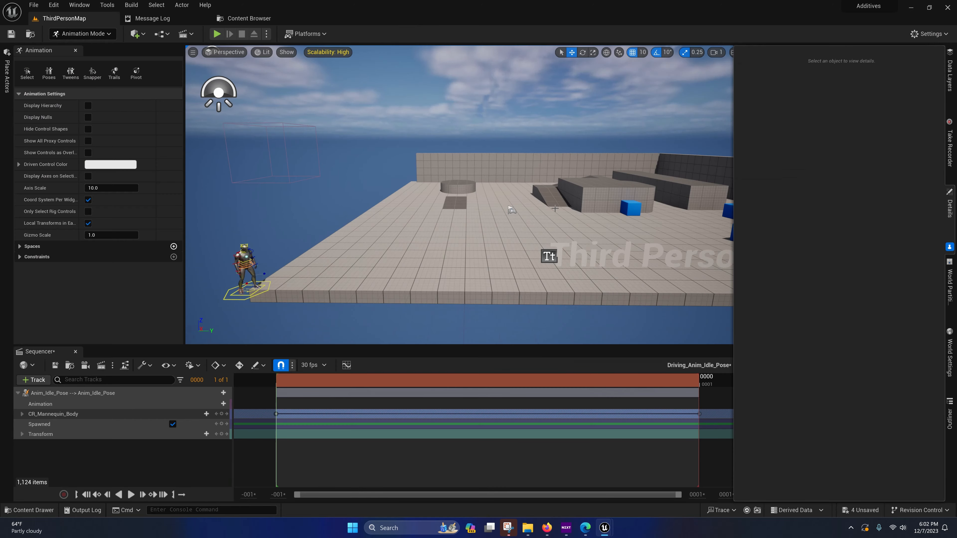
Step: Delete the end key of the CR_Mannequin_Body track and show the Anim Outliner and Anim Details alongside the viewport
{"action": "right_click_drag", "start_coordinate": [485, 238], "coordinate": [403, 210]}
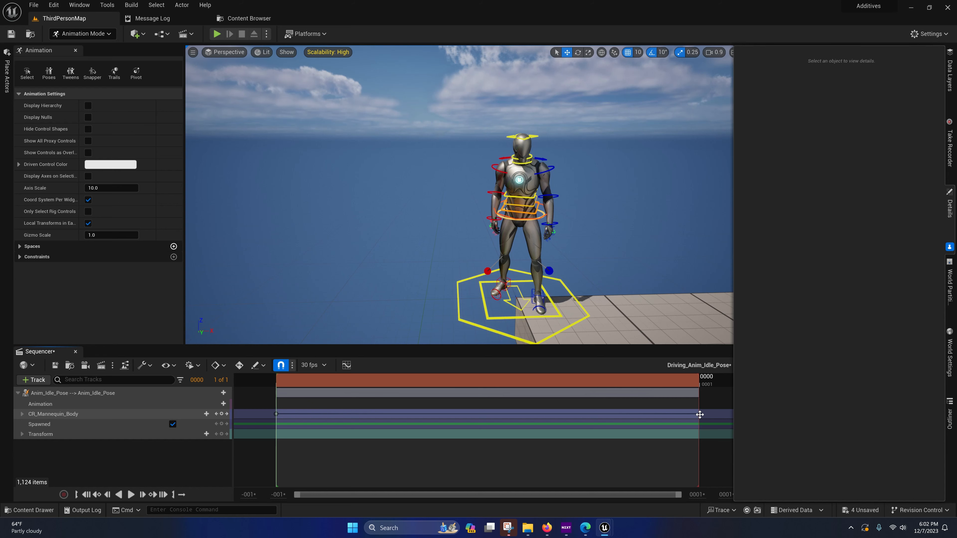
{"action": "key", "text": "Delete"}
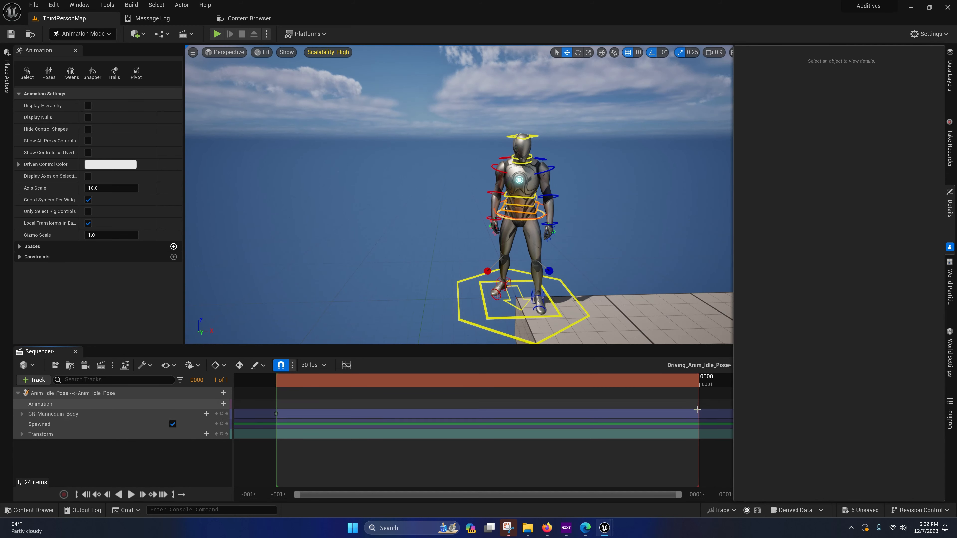
{"action": "left_click", "coordinate": [948, 247]}
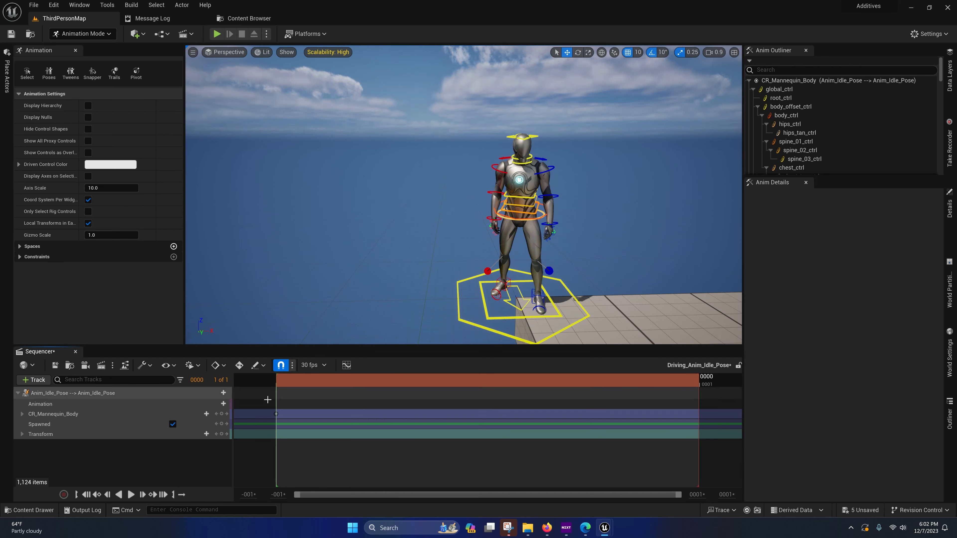
Step: Add an Additive section to the CR_Mannequin_Body track and extend its end to frame 2
{"action": "right_click", "coordinate": [66, 414]}
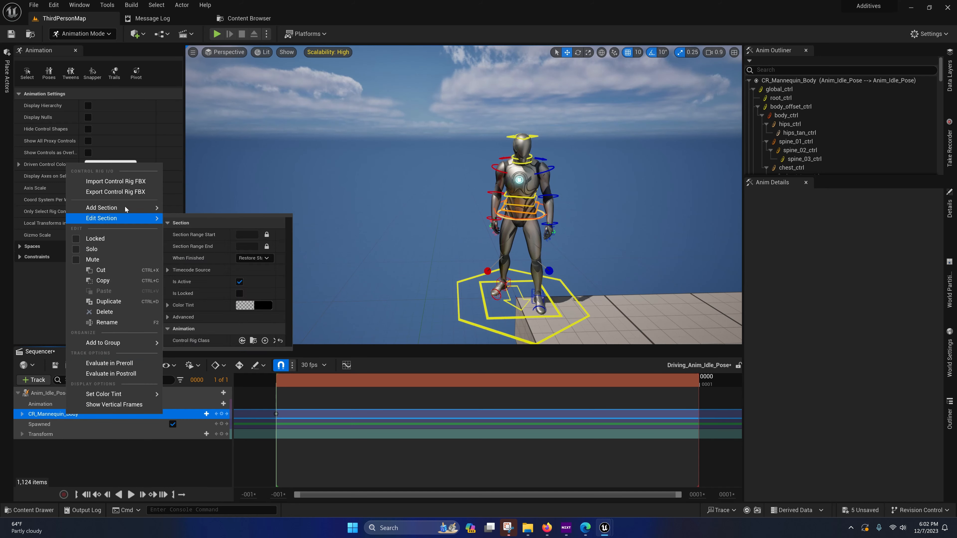
{"action": "mouse_move", "coordinate": [138, 207]}
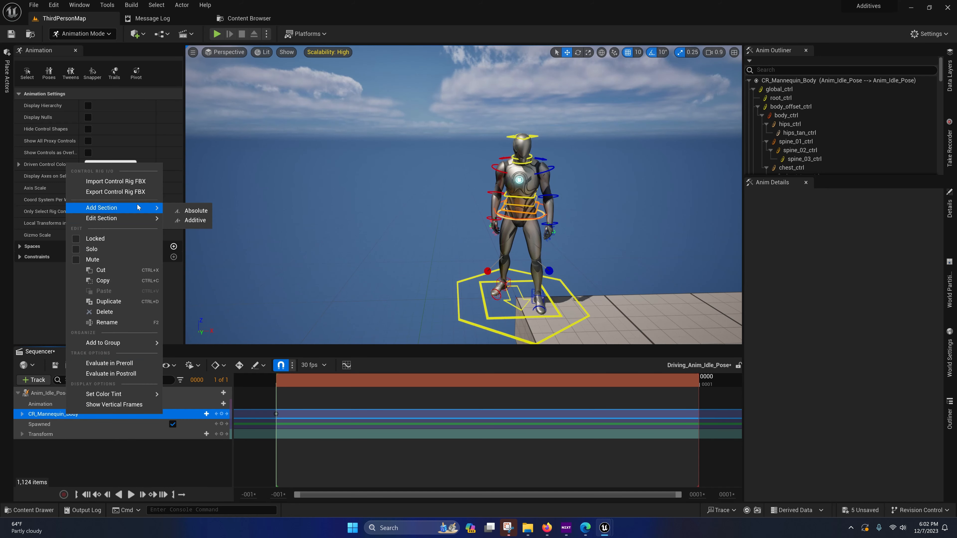
{"action": "left_click", "coordinate": [195, 221]}
{"action": "scroll", "coordinate": [570, 442], "scroll_direction": "down", "scroll_amount": 4, "text": "ctrl"}
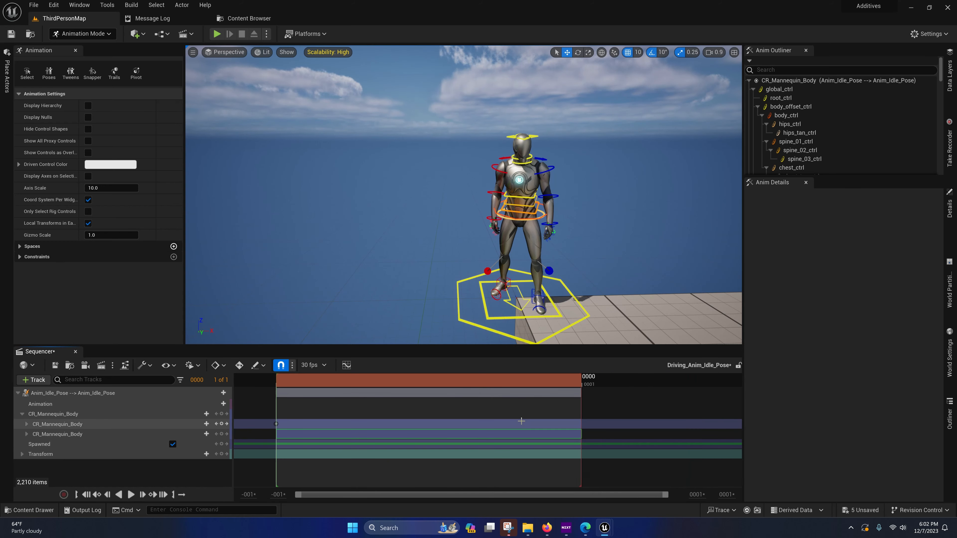
{"action": "left_click_drag", "start_coordinate": [480, 436], "coordinate": [491, 439]}
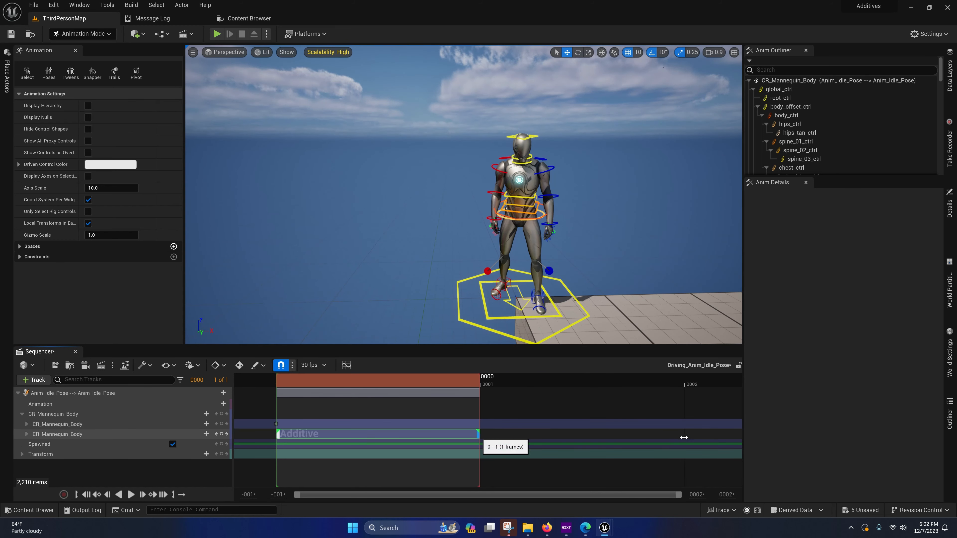
{"action": "left_click_drag", "start_coordinate": [684, 438], "coordinate": [684, 438]}
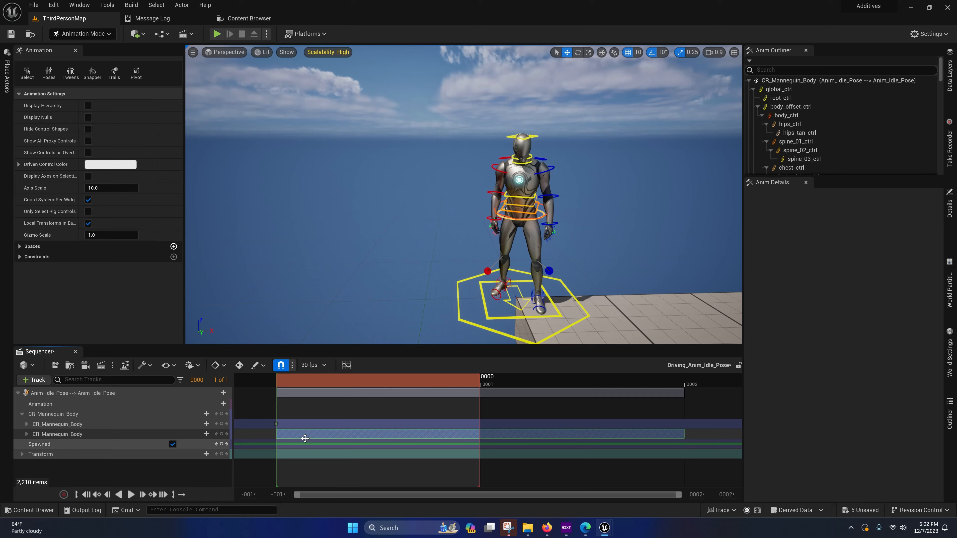
Step: Rotate the mannequin's spine controls, including spine_03_ctrl, to twist the torso toward the character's left
{"action": "key", "text": "w"}
{"action": "mouse_move", "coordinate": [471, 226]}
{"action": "right_mouse_down"}
{"action": "mouse_move", "coordinate": [467, 241]}
{"action": "mouse_move", "coordinate": [481, 243]}
{"action": "mouse_move", "coordinate": [489, 230]}
{"action": "right_mouse_up"}
{"action": "key", "text": "s"}
{"action": "scroll", "coordinate": [489, 230], "scroll_direction": "down", "scroll_amount": 3}
{"action": "key", "text": "w"}
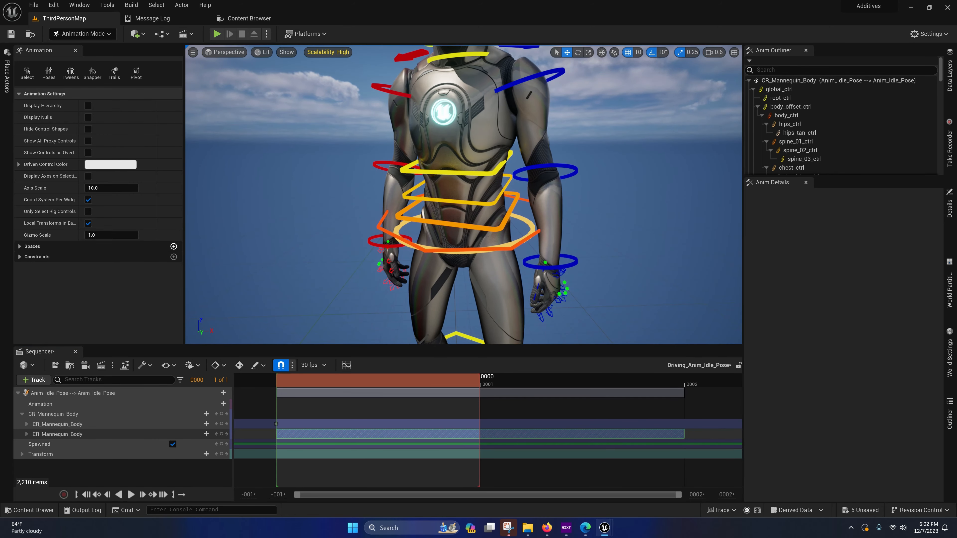
{"action": "left_click", "coordinate": [489, 229]}
{"action": "key", "text": "e"}
{"action": "left_click_drag", "start_coordinate": [455, 210], "coordinate": [459, 189]}
{"action": "left_click", "coordinate": [449, 201]}
{"action": "left_click", "coordinate": [449, 160]}
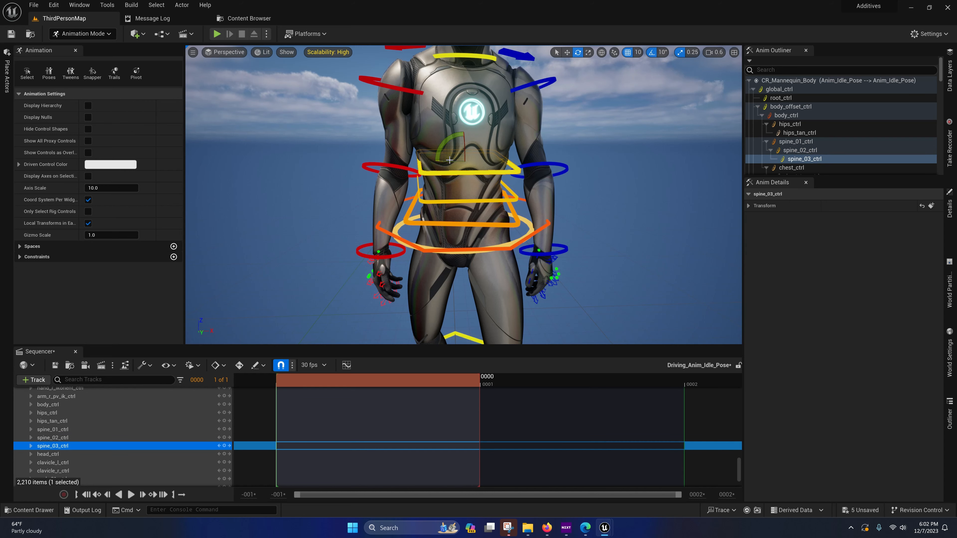
{"action": "left_click", "coordinate": [449, 160]}
{"action": "left_click", "coordinate": [450, 166]}
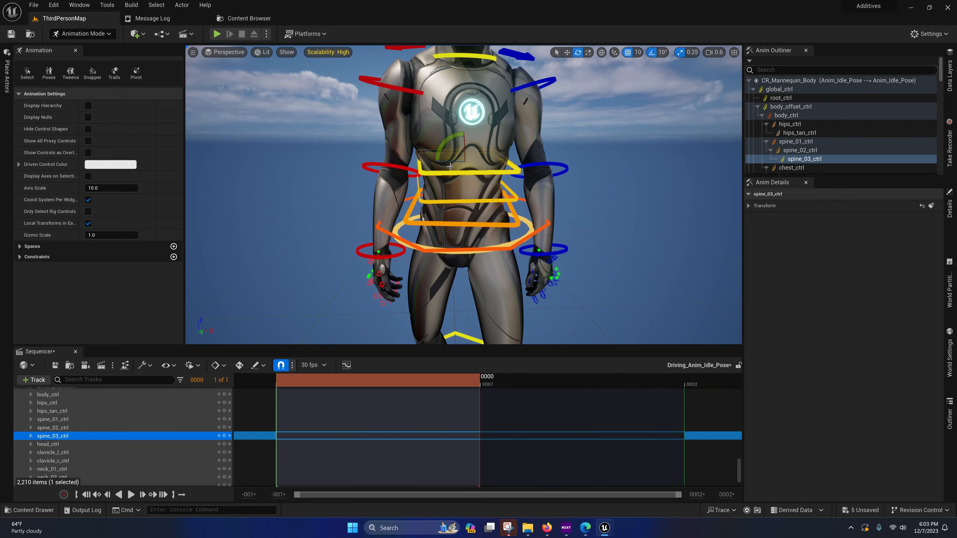
{"action": "left_click_drag", "start_coordinate": [452, 161], "coordinate": [466, 162]}
Step: Rotate head_ctrl by -70 degrees to turn the head toward the character's left
{"action": "right_click_drag", "start_coordinate": [474, 136], "coordinate": [475, 95]}
{"action": "left_click", "coordinate": [454, 121]}
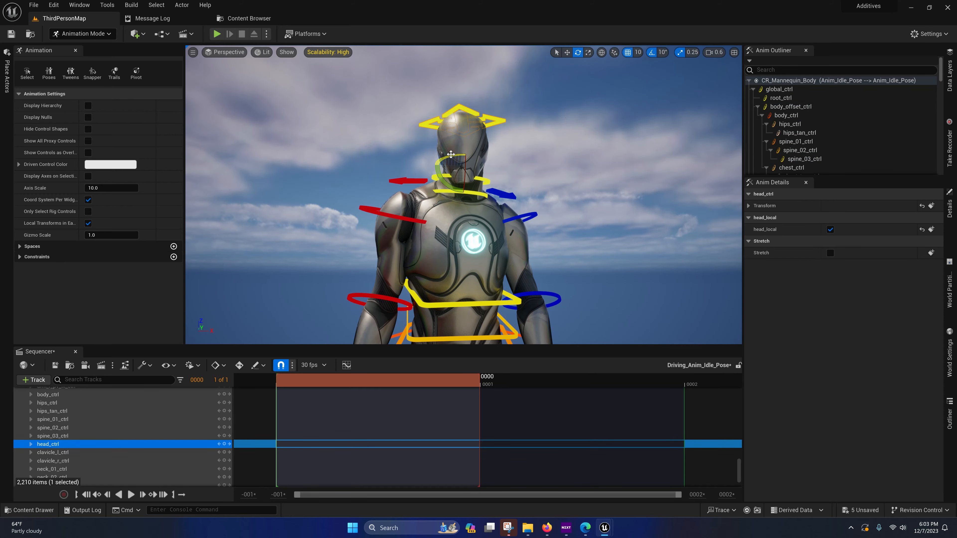
{"action": "left_click_drag", "start_coordinate": [451, 154], "coordinate": [495, 155]}
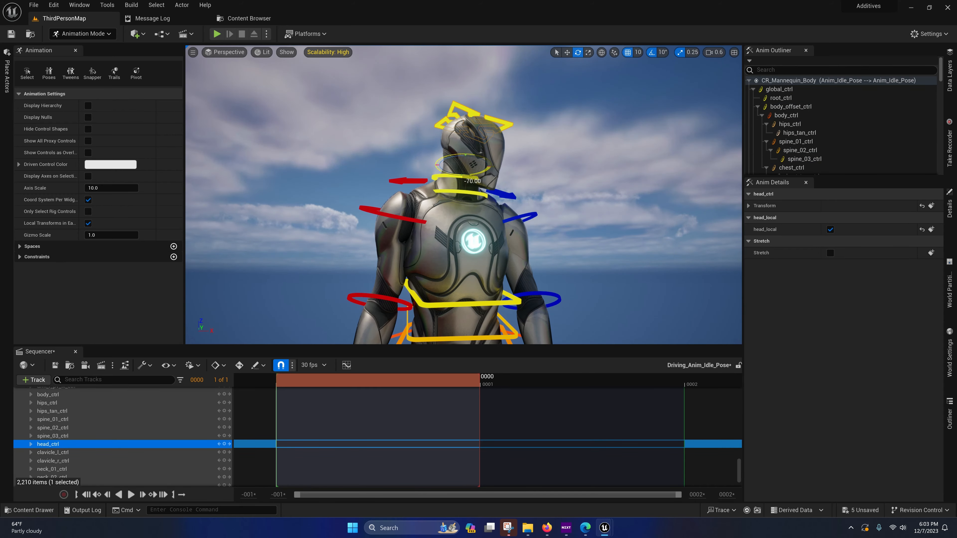
Step: Rotate upperarm_l_fk_ctrl to swing the left arm slightly away from the body
{"action": "right_click_drag", "start_coordinate": [524, 203], "coordinate": [486, 220]}
{"action": "key", "text": "d"}
{"action": "key", "text": "s"}
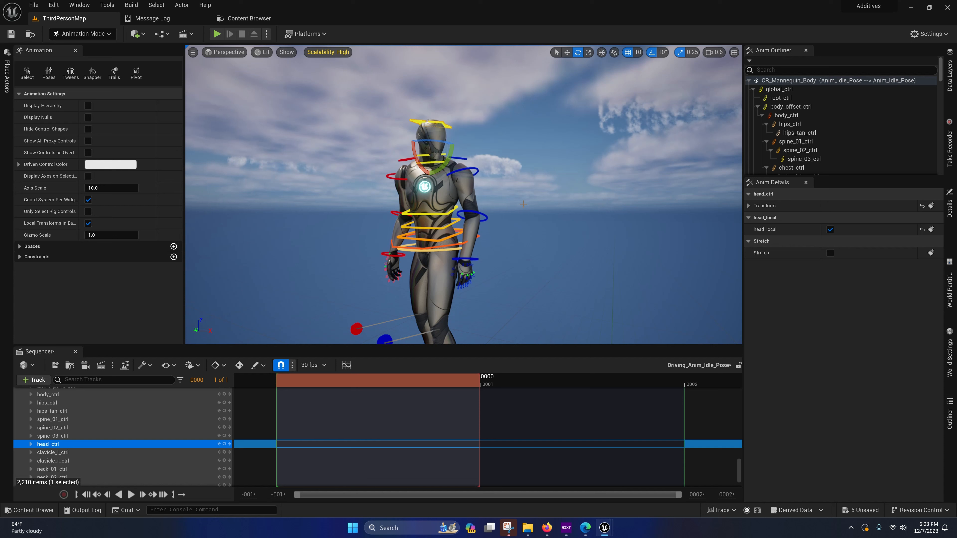
{"action": "left_click", "coordinate": [477, 172]}
{"action": "left_click_drag", "start_coordinate": [483, 184], "coordinate": [486, 175]}
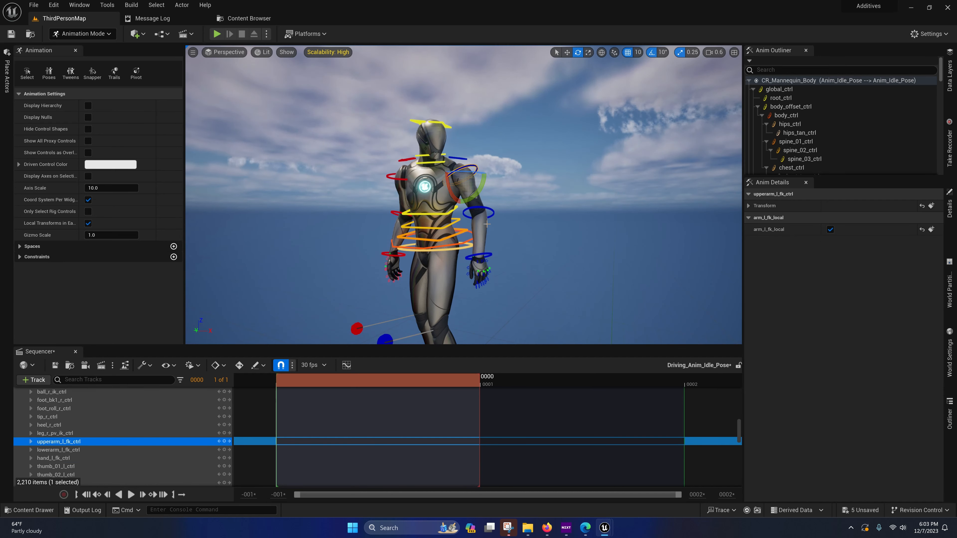
Step: Check the edited pose from the front and save the Driving_Anim_Idle_Pose level sequence
{"action": "right_click_drag", "start_coordinate": [527, 205], "coordinate": [551, 208]}
{"action": "key", "text": "a"}
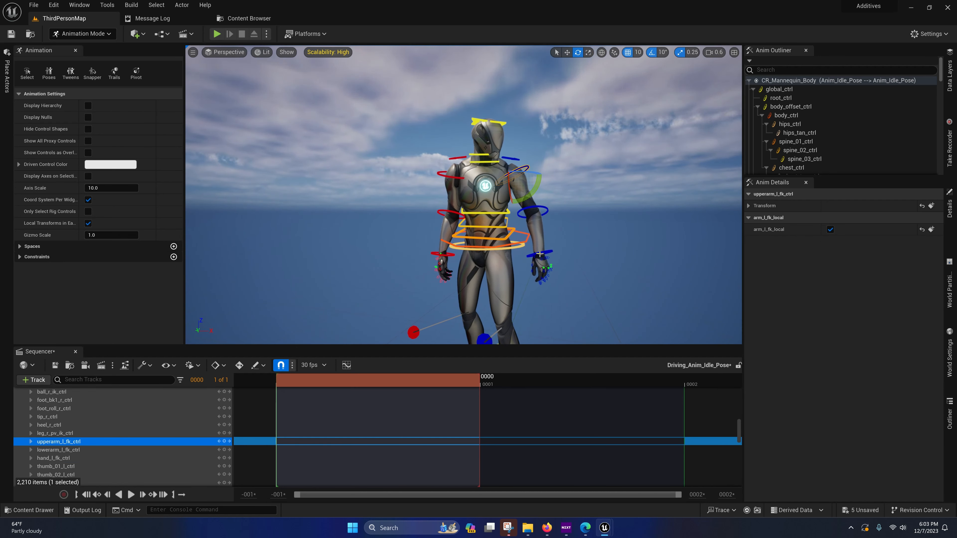
{"action": "key", "text": "a"}
{"action": "right_click_drag", "start_coordinate": [496, 261], "coordinate": [569, 222]}
{"action": "key", "text": "w"}
{"action": "key", "text": "s"}
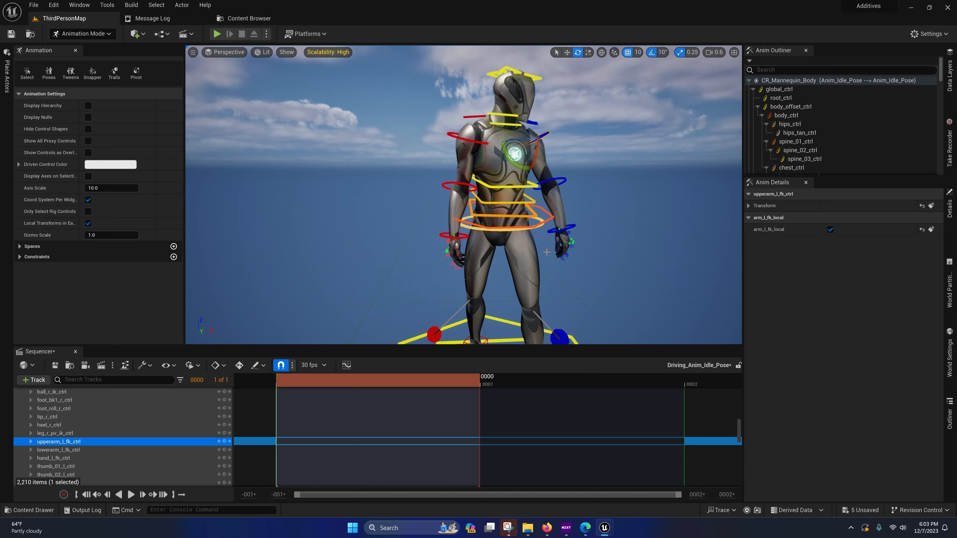
{"action": "right_click_drag", "start_coordinate": [547, 253], "coordinate": [565, 260]}
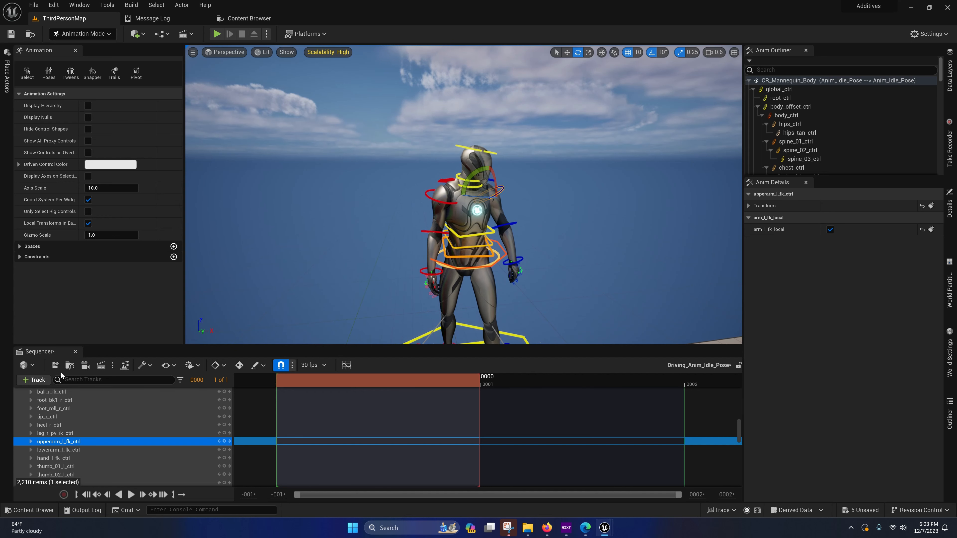
{"action": "left_click", "coordinate": [54, 365]}
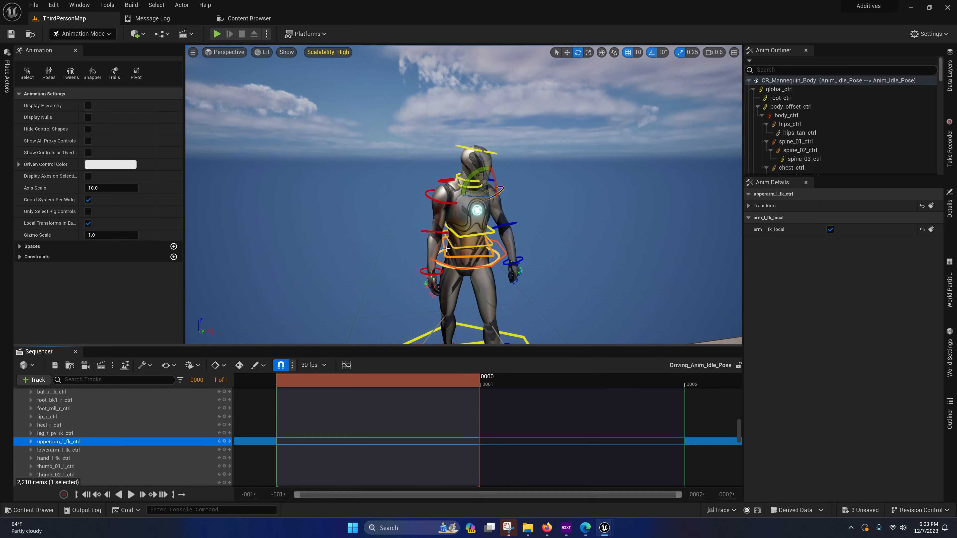
{"action": "key", "text": "w"}
{"action": "mouse_move", "coordinate": [397, 286]}
{"action": "right_mouse_down"}
{"action": "mouse_move", "coordinate": [398, 302]}
{"action": "mouse_move", "coordinate": [398, 287]}
{"action": "right_mouse_up"}
{"action": "key", "text": "s"}
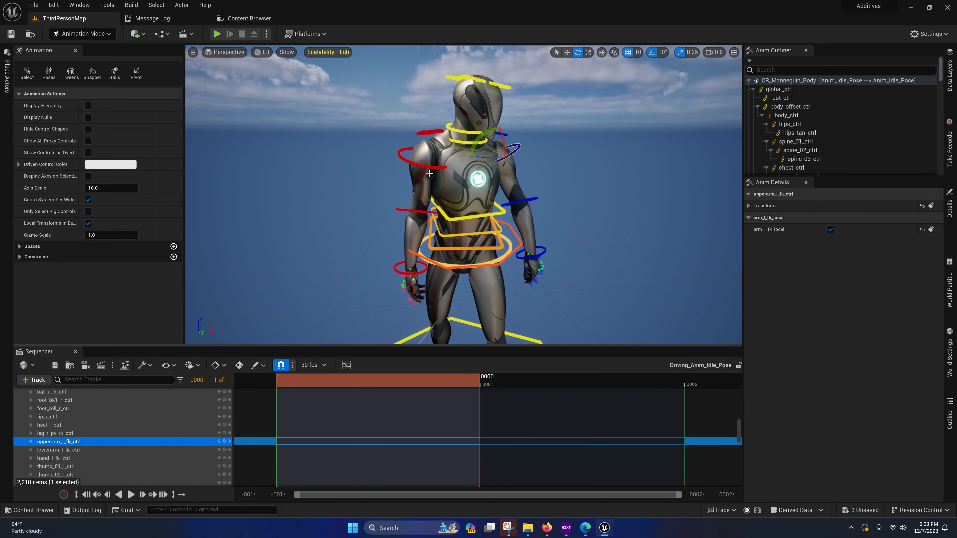
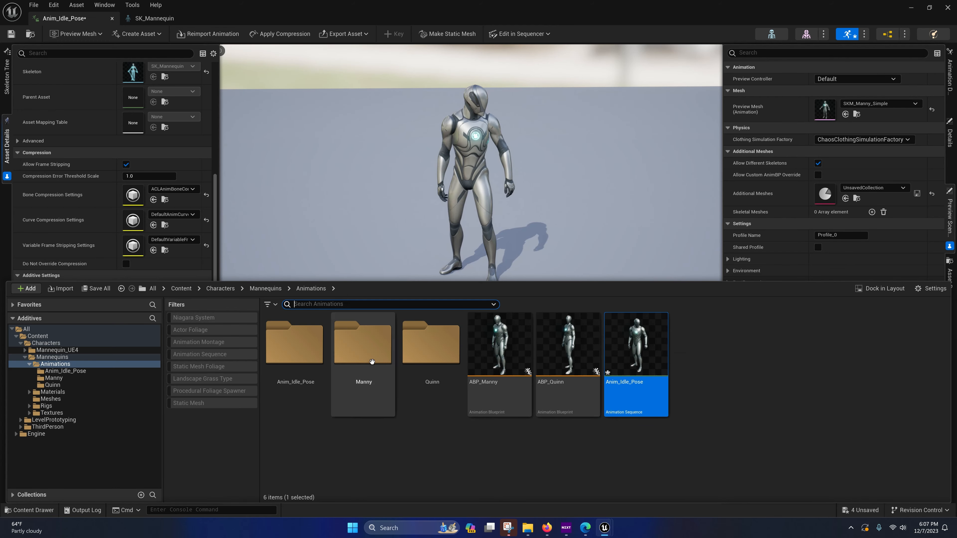
Step: Assign MM_Idle from the Manny folder as the Base Pose Animation in Anim_Idle_Pose's additive settings, and save the animation
{"action": "double_click", "coordinate": [362, 343]}
{"action": "left_click", "coordinate": [431, 358]}
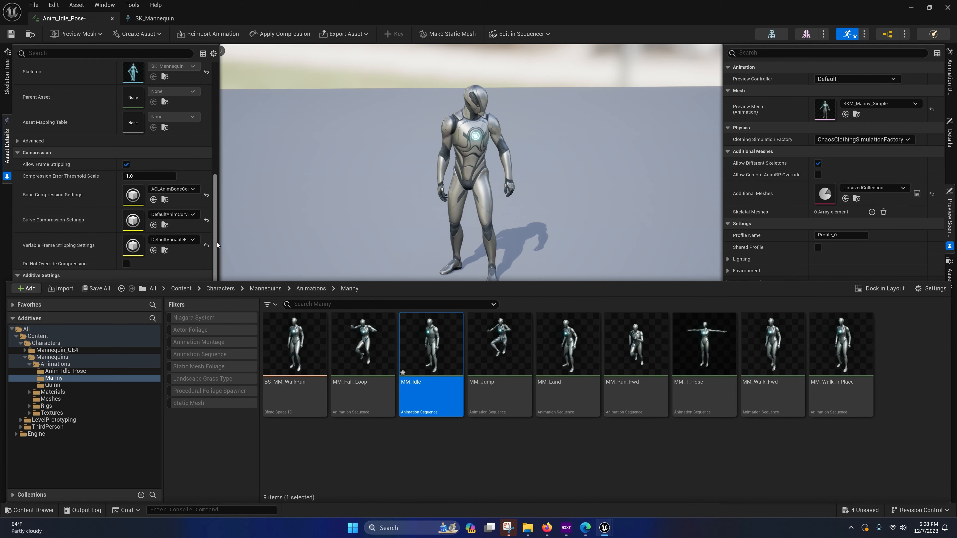
{"action": "left_click_drag", "start_coordinate": [215, 242], "coordinate": [216, 267]}
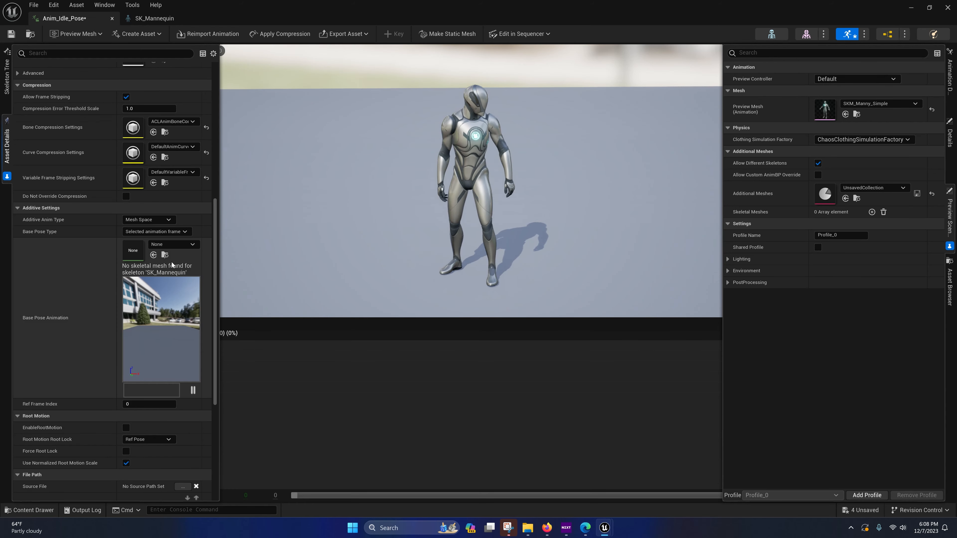
{"action": "left_click", "coordinate": [154, 255]}
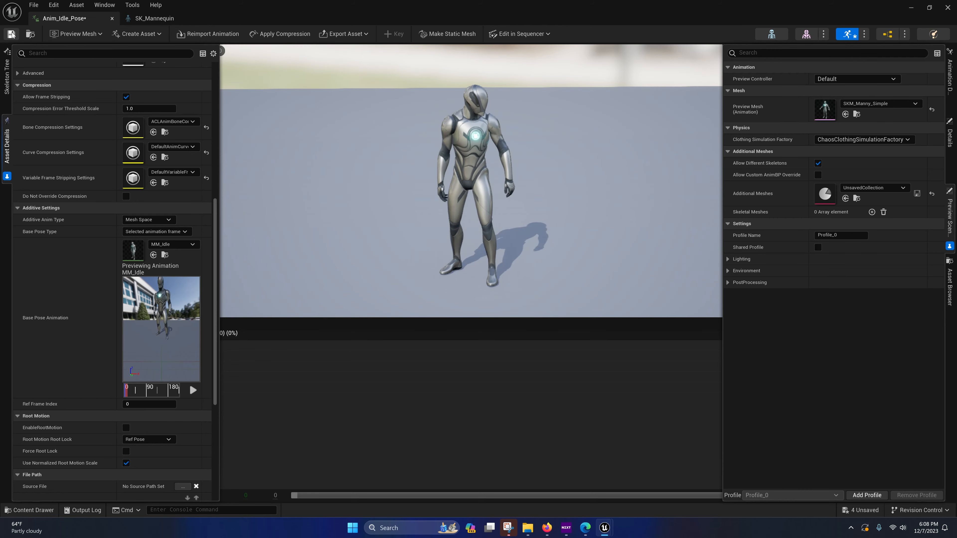
Step: Open the AnimGraph of ABP_Manny from the Animations folder and move the Main States and DefaultSlot nodes farther from Control Rig
{"action": "left_click", "coordinate": [30, 510]}
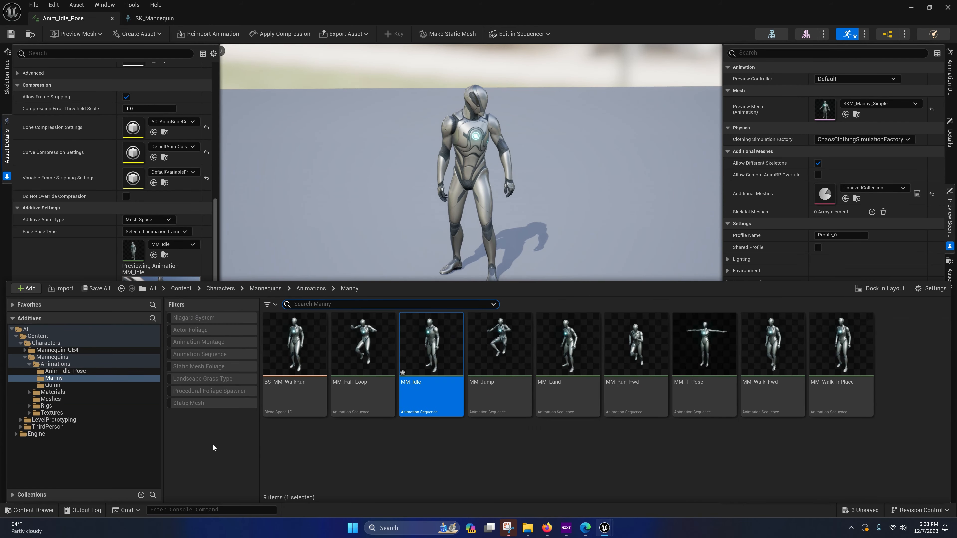
{"action": "left_click", "coordinate": [56, 364]}
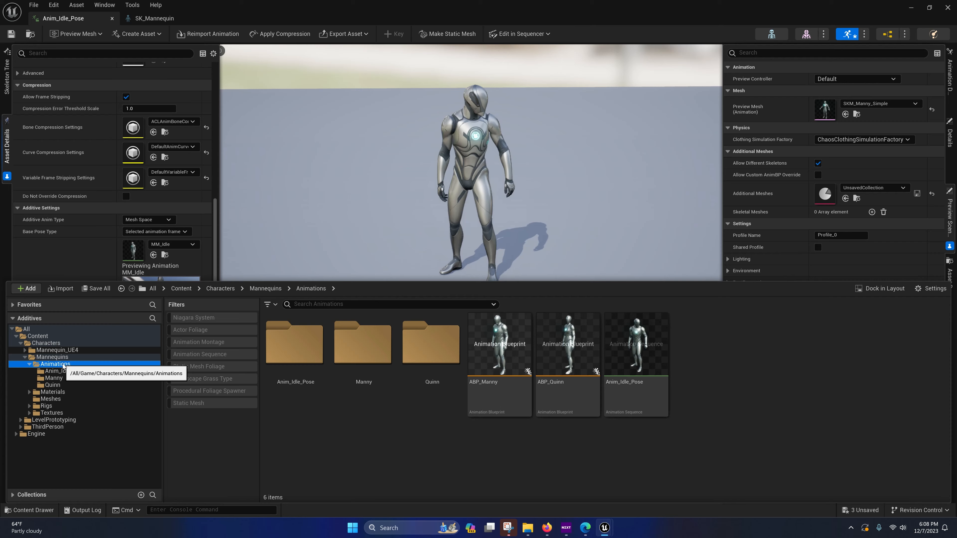
{"action": "double_click", "coordinate": [510, 336]}
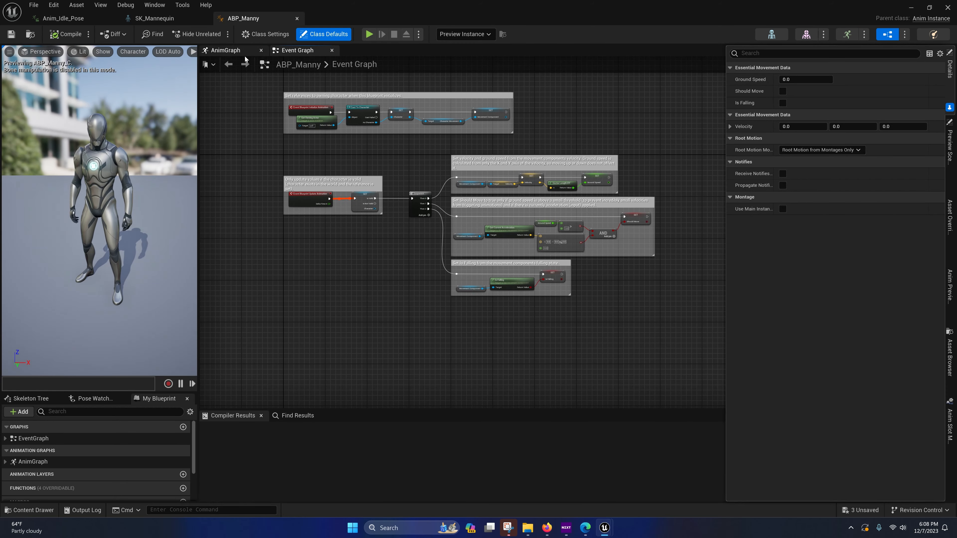
{"action": "left_click", "coordinate": [228, 52]}
{"action": "right_click_drag", "start_coordinate": [331, 268], "coordinate": [455, 251]}
{"action": "left_click_drag", "start_coordinate": [343, 181], "coordinate": [290, 222]}
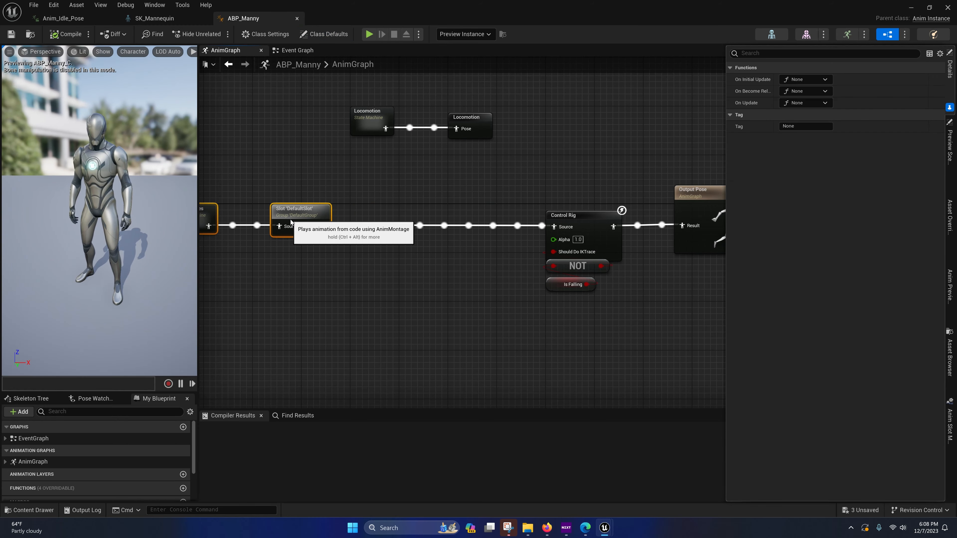
Step: Add the Anim_Idle_Pose animation to the AnimGraph as a sequence player below the DefaultSlot node
{"action": "right_click_drag", "start_coordinate": [343, 271], "coordinate": [430, 228]}
{"action": "left_click", "coordinate": [27, 512]}
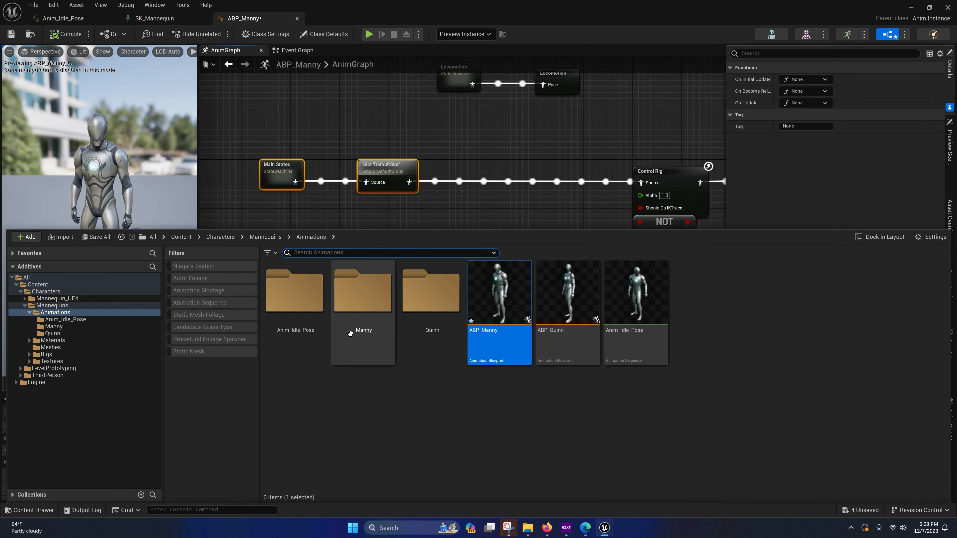
{"action": "left_click_drag", "start_coordinate": [637, 298], "coordinate": [381, 272]}
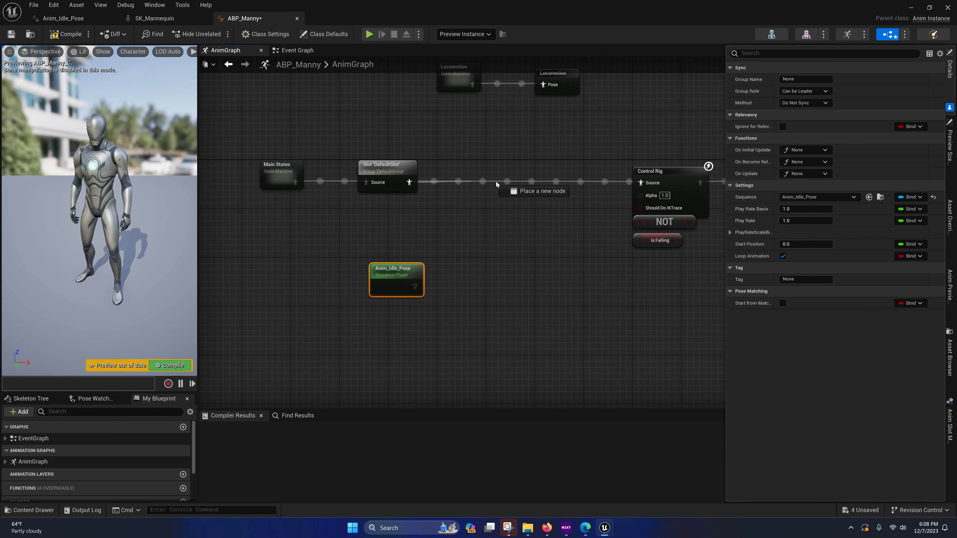
Step: Insert an Apply Mesh Space Additive node between DefaultSlot and Control Rig, with Anim_Idle_Pose feeding its Additive input
{"action": "left_click_drag", "start_coordinate": [496, 184], "coordinate": [492, 189]}
{"action": "type", "text": "app"}
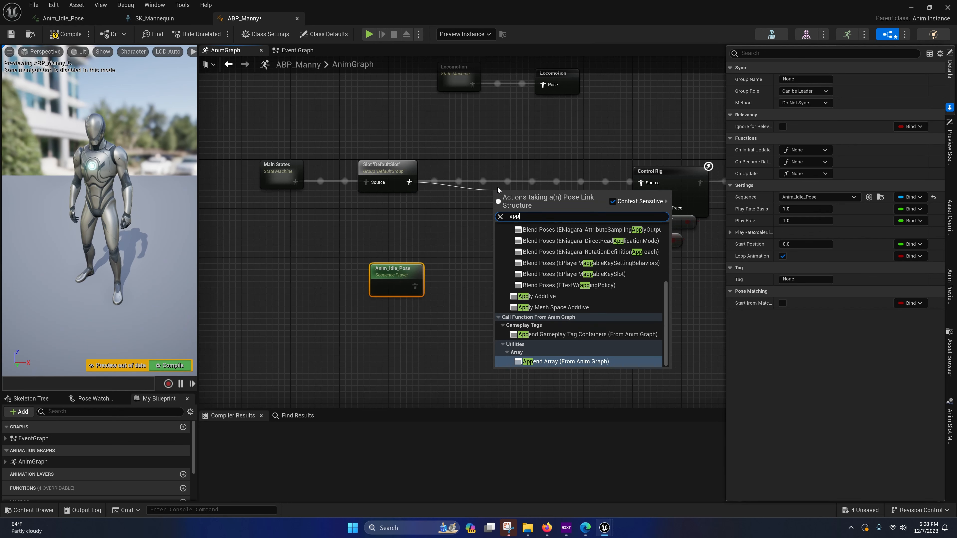
{"action": "type", "text": "ly"}
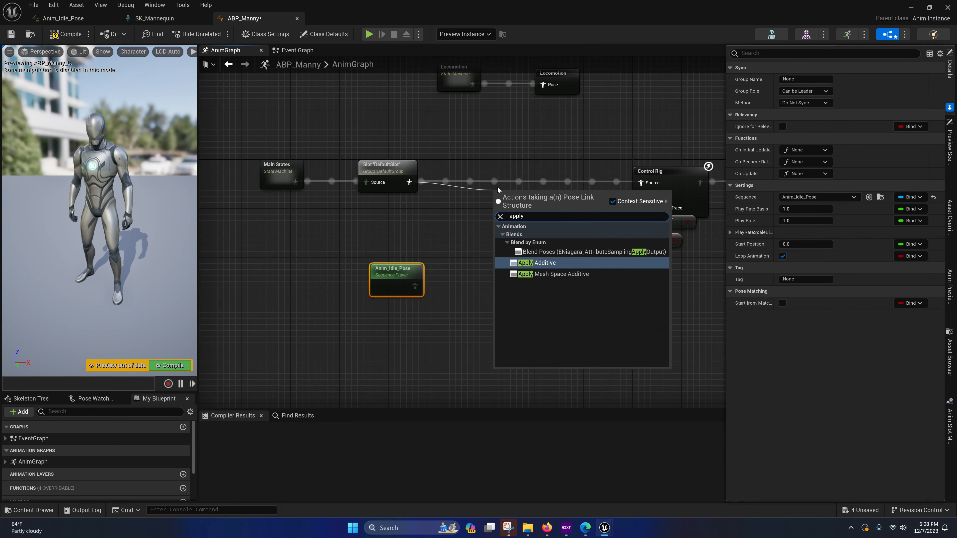
{"action": "left_click", "coordinate": [548, 274]}
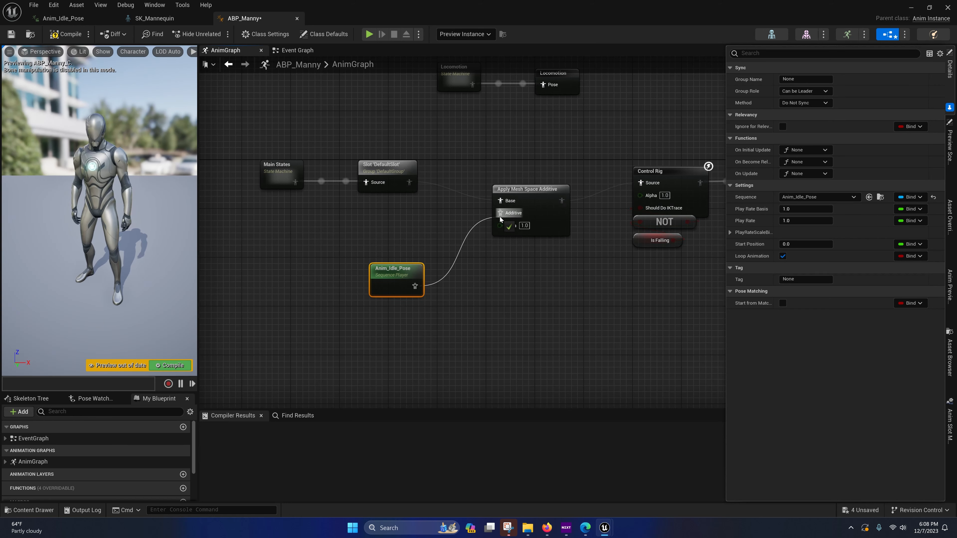
Step: Convert the Anim_Idle_Pose player to a single frame animation, place it under DefaultSlot, and align the Apply Mesh Space Additive node
{"action": "right_click", "coordinate": [381, 287]}
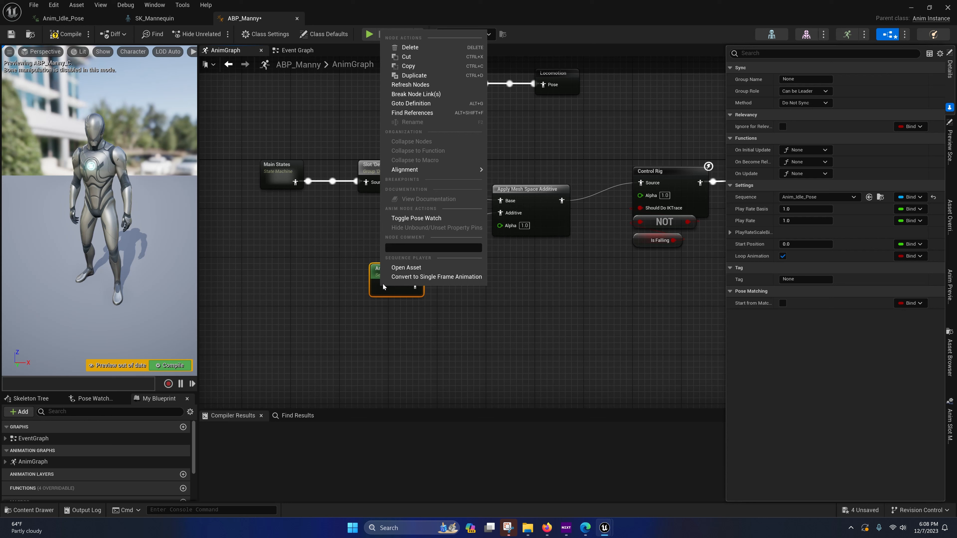
{"action": "left_click", "coordinate": [397, 277]}
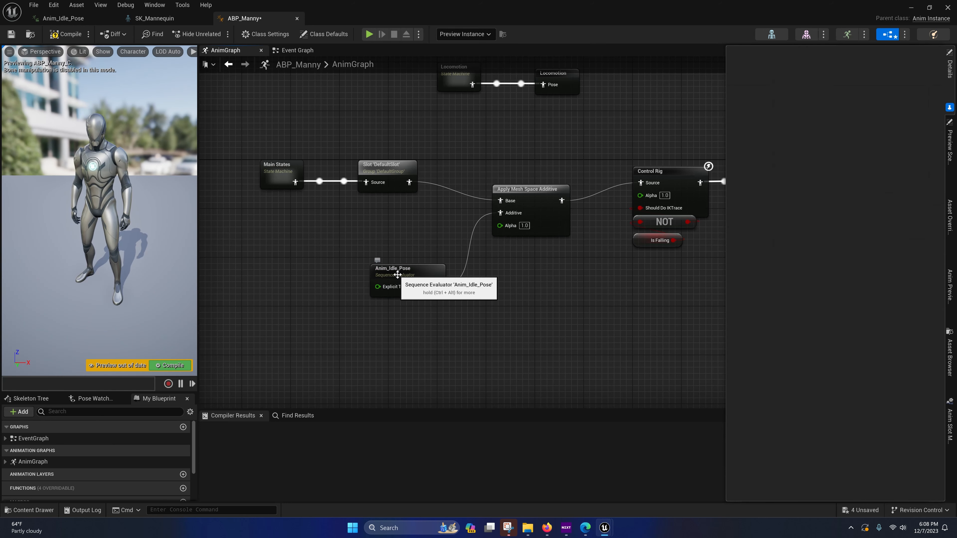
{"action": "left_click_drag", "start_coordinate": [398, 276], "coordinate": [367, 210]}
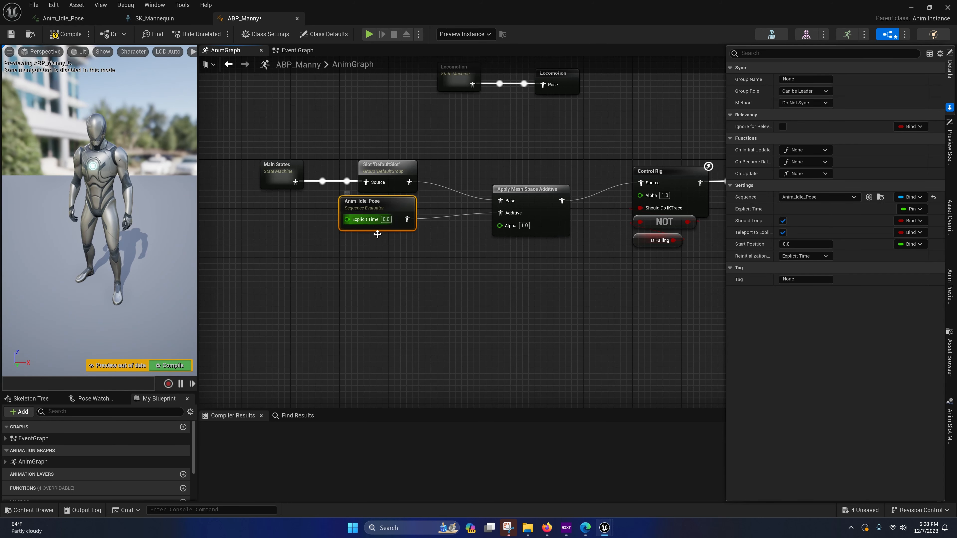
{"action": "right_click_drag", "start_coordinate": [377, 243], "coordinate": [373, 290]}
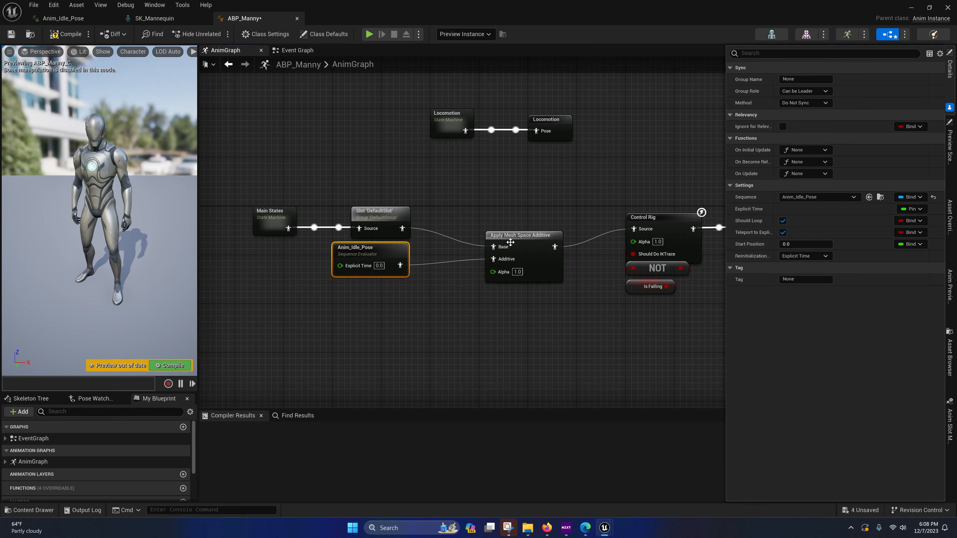
{"action": "left_click_drag", "start_coordinate": [520, 243], "coordinate": [521, 226]}
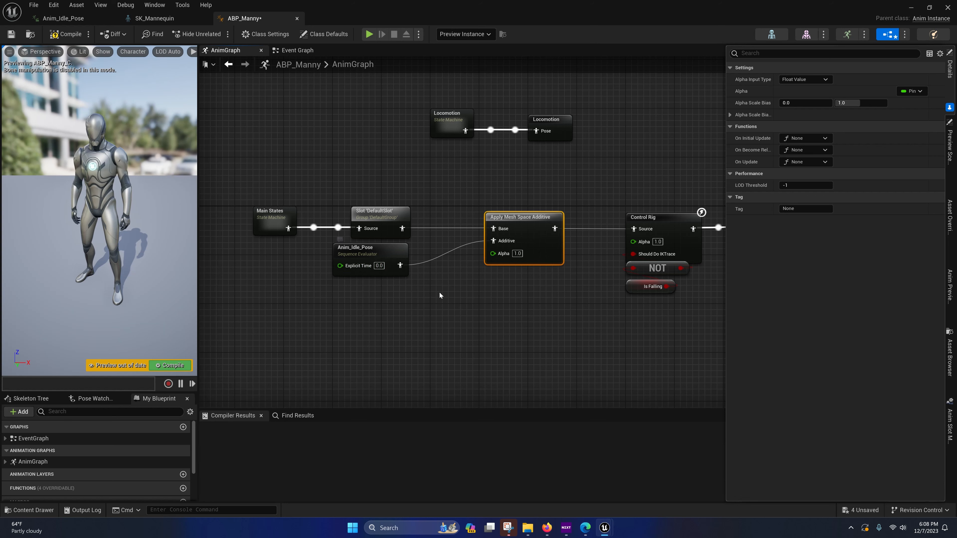
Step: Review the settings of the Anim_Idle_Pose evaluator and compile the ABP_Manny animation blueprint
{"action": "right_click_drag", "start_coordinate": [439, 291], "coordinate": [454, 252]}
{"action": "left_click", "coordinate": [392, 242]}
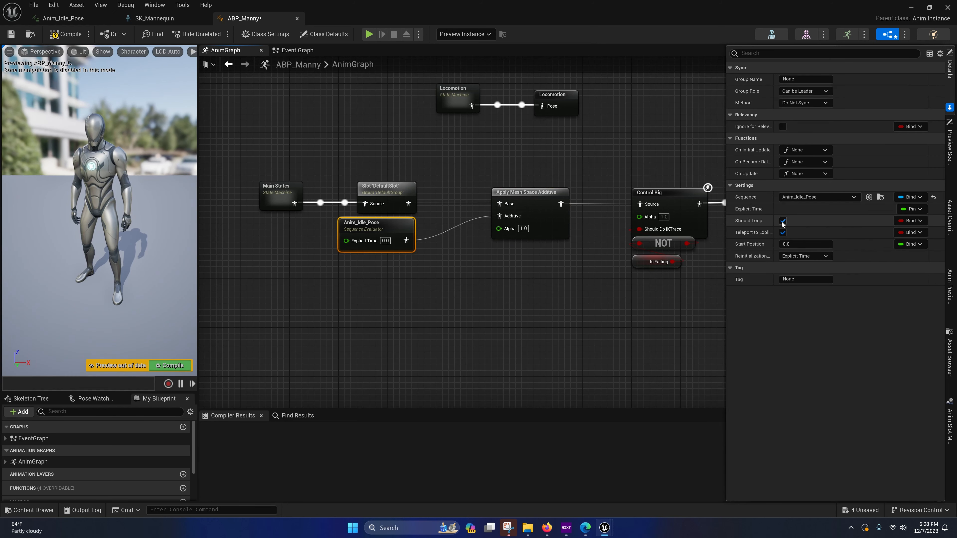
{"action": "right_click_drag", "start_coordinate": [491, 274], "coordinate": [448, 256]}
{"action": "right_click_drag", "start_coordinate": [328, 272], "coordinate": [371, 291]}
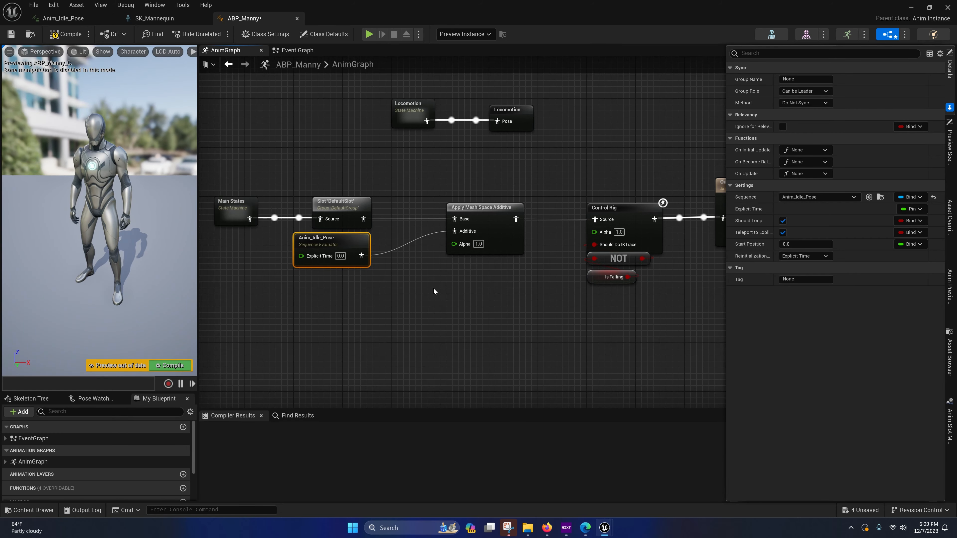
{"action": "right_click_drag", "start_coordinate": [433, 288], "coordinate": [480, 251]}
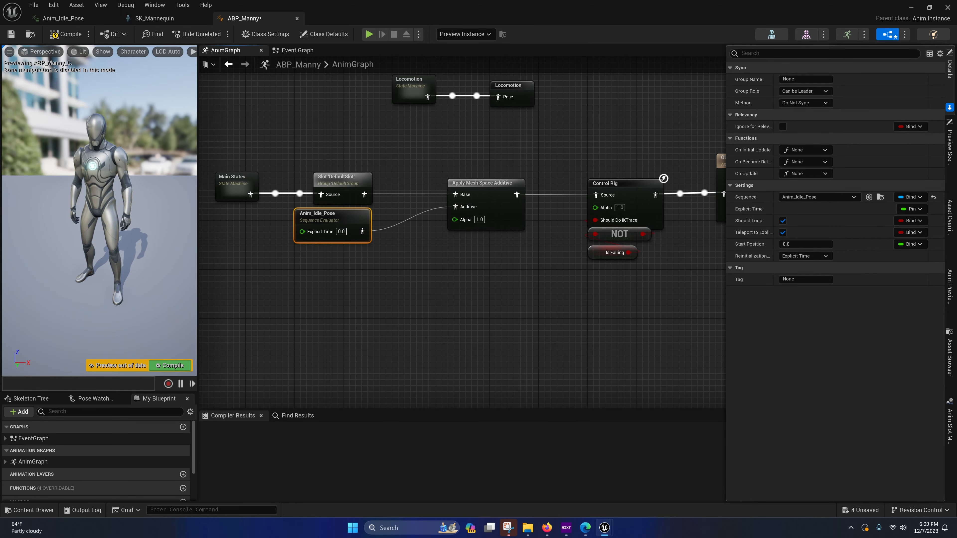
{"action": "right_click_drag", "start_coordinate": [466, 284], "coordinate": [445, 283]}
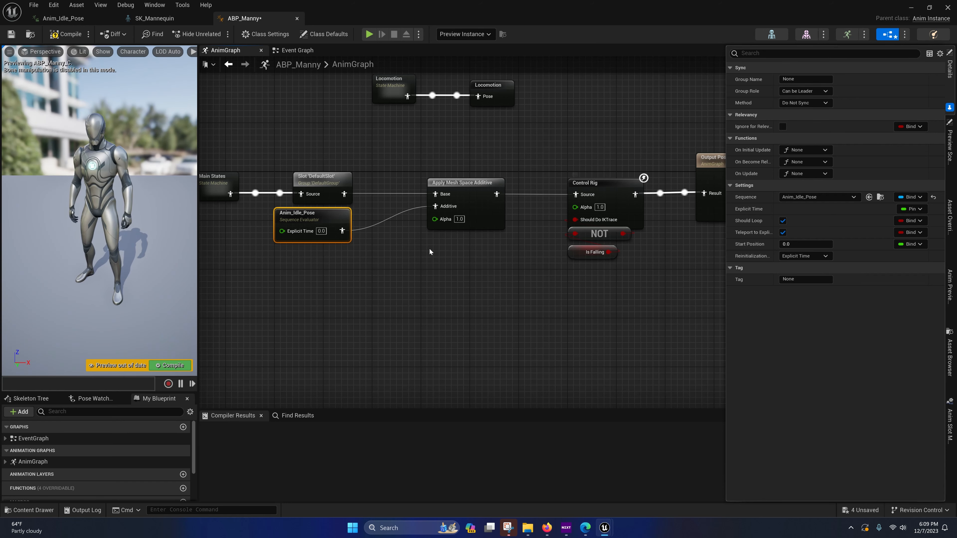
{"action": "right_click_drag", "start_coordinate": [429, 249], "coordinate": [459, 242]}
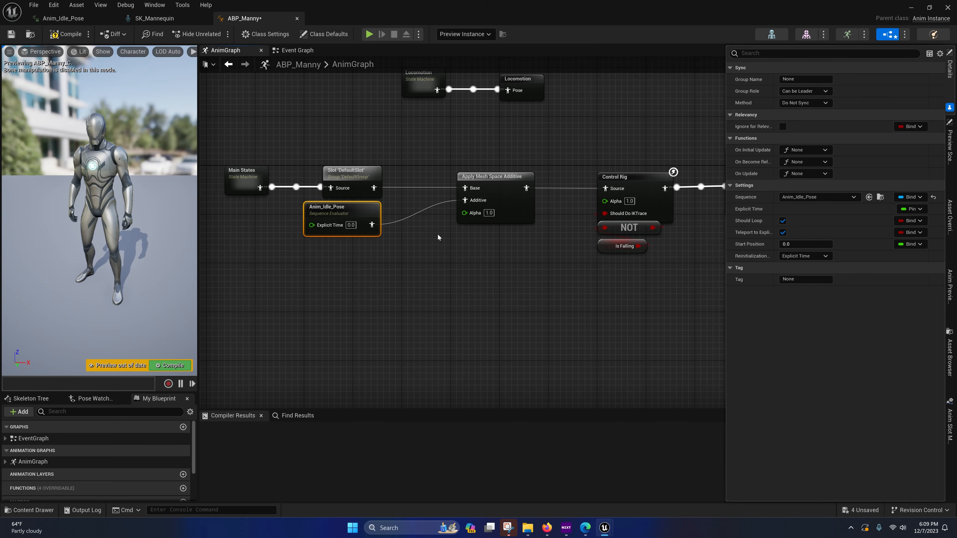
{"action": "left_click", "coordinate": [59, 36]}
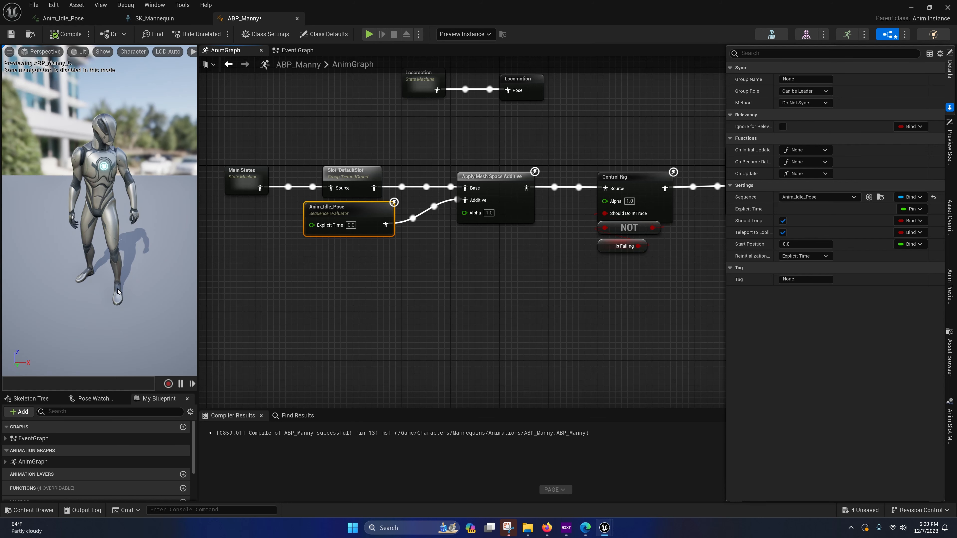
Step: Select the Control Rig node together with its NOT and Is Falling nodes to examine them
{"action": "right_click_drag", "start_coordinate": [610, 266], "coordinate": [468, 278]}
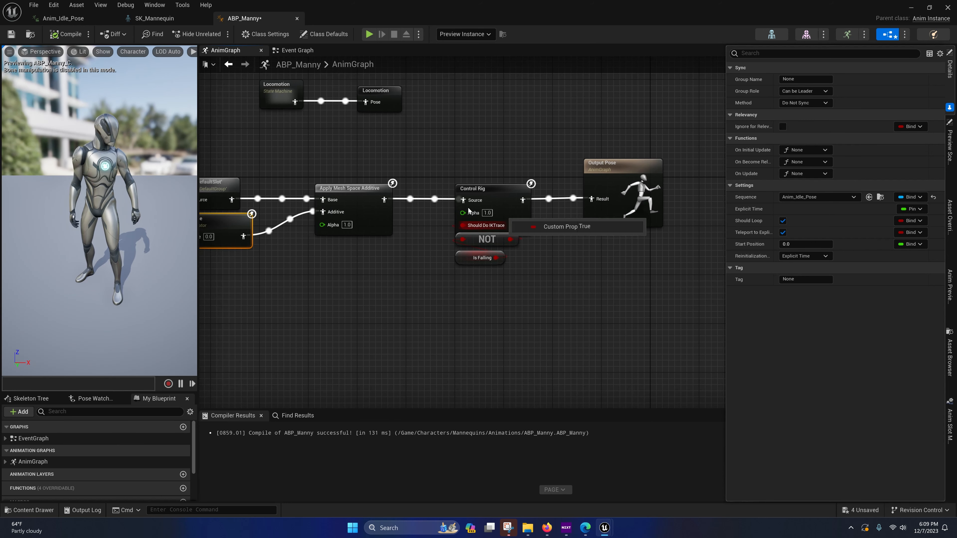
{"action": "left_click_drag", "start_coordinate": [448, 149], "coordinate": [538, 283]}
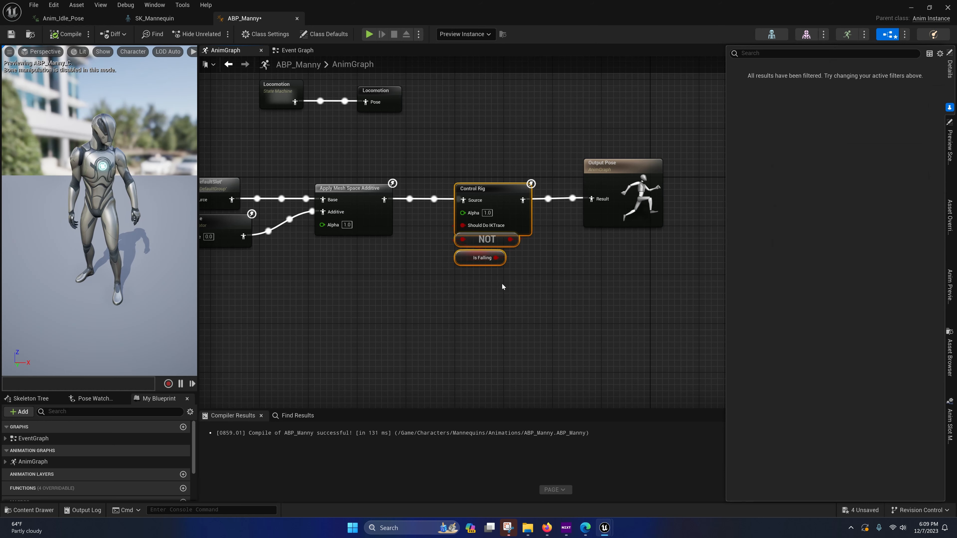
{"action": "right_click_drag", "start_coordinate": [502, 283], "coordinate": [541, 273]}
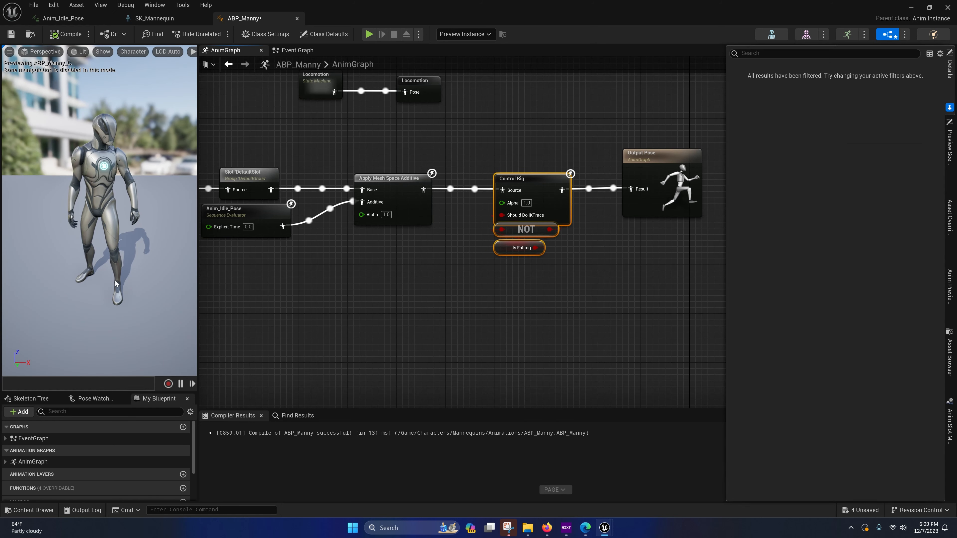
Step: Display the skeleton bones in the preview and inspect the mannequin's leg and foot bones up close
{"action": "left_click", "coordinate": [132, 52]}
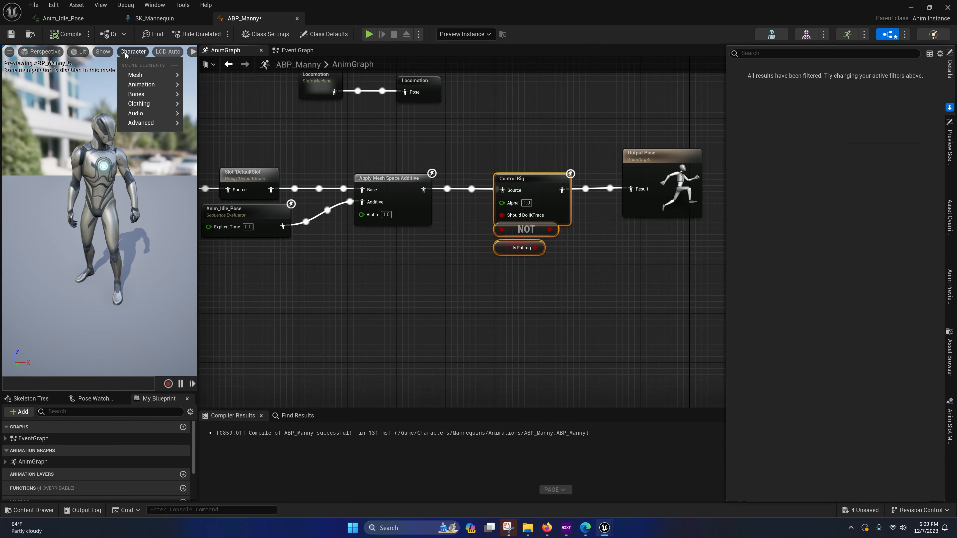
{"action": "mouse_move", "coordinate": [143, 94]}
{"action": "left_click", "coordinate": [218, 160]}
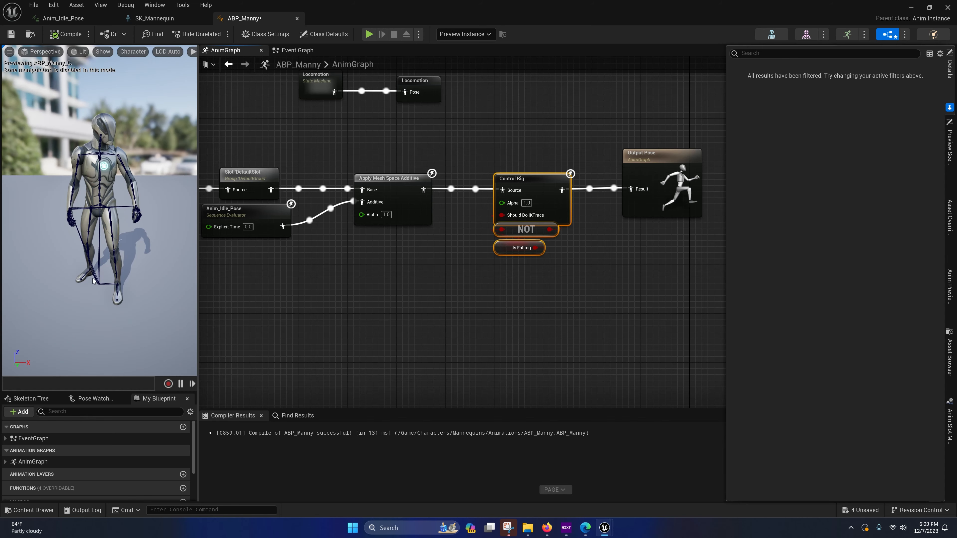
{"action": "key", "text": "a"}
{"action": "right_click_drag", "start_coordinate": [117, 284], "coordinate": [181, 272]}
{"action": "key", "text": "d"}
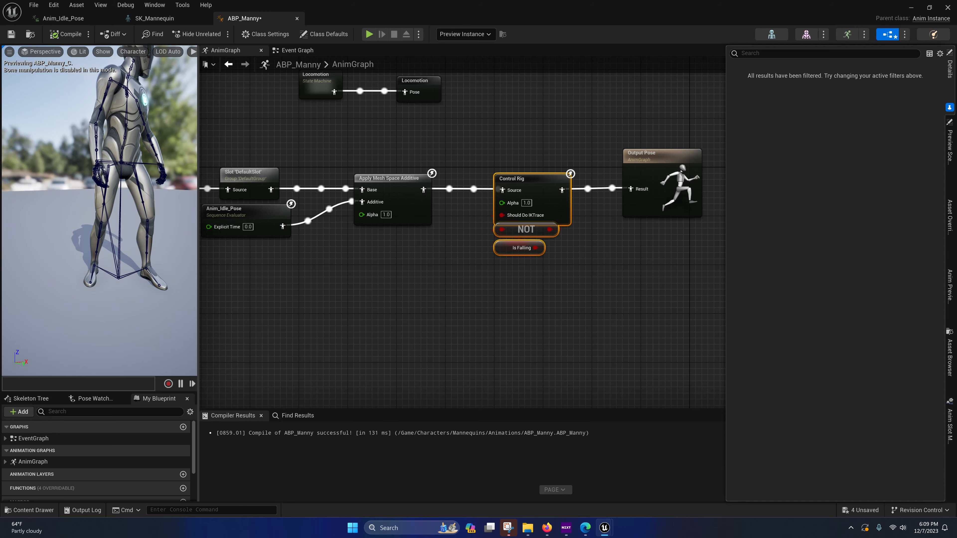
Step: Bypass Control Rig by linking Apply Mesh Space Additive directly to the Output Pose, and compile the blueprint
{"action": "left_click_drag", "start_coordinate": [423, 190], "coordinate": [631, 189]}
{"action": "left_click", "coordinate": [164, 365]}
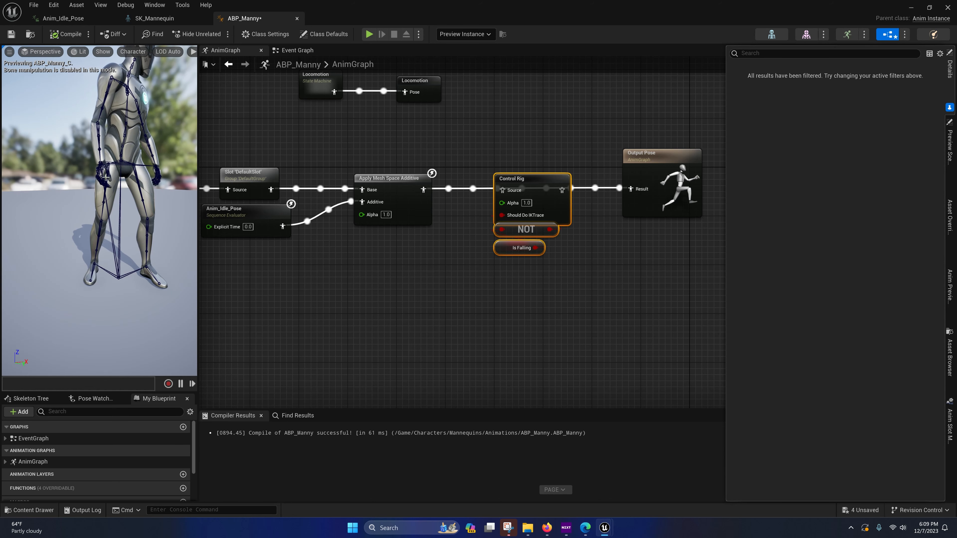
Step: Reconnect Control Rig between Apply Mesh Space Additive and the Output Pose, and recompile the blueprint
{"action": "left_click_drag", "start_coordinate": [507, 190], "coordinate": [424, 189]}
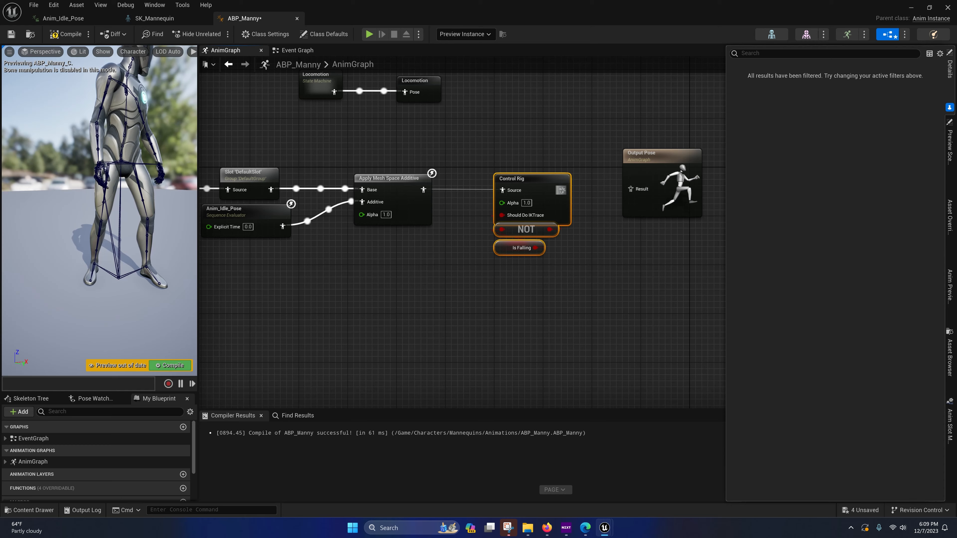
{"action": "left_click_drag", "start_coordinate": [561, 191], "coordinate": [634, 191]}
{"action": "left_click", "coordinate": [174, 366]}
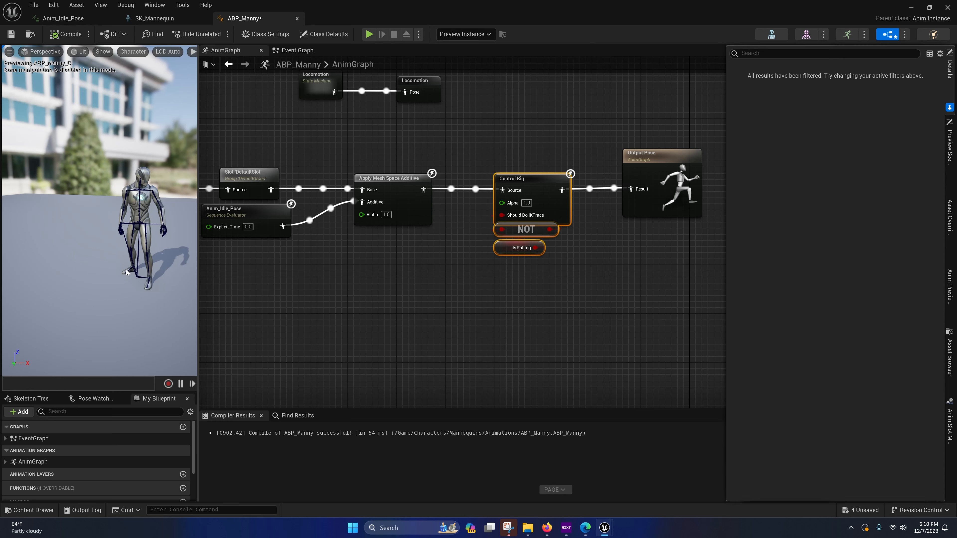
Step: Save the ABP_Manny animation blueprint and minimize its editor to return to the ThirdPersonMap level
{"action": "right_click_drag", "start_coordinate": [471, 254], "coordinate": [435, 241]}
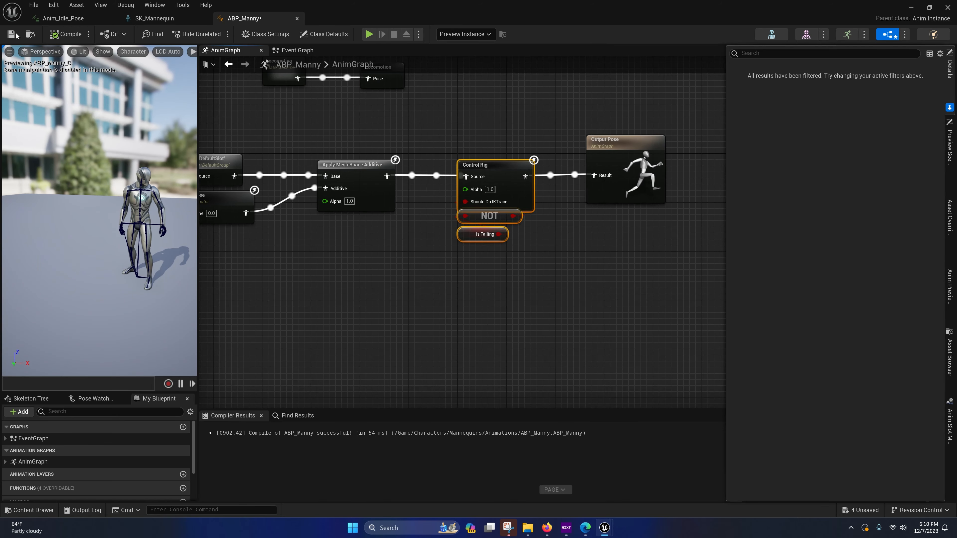
{"action": "left_click", "coordinate": [910, 9]}
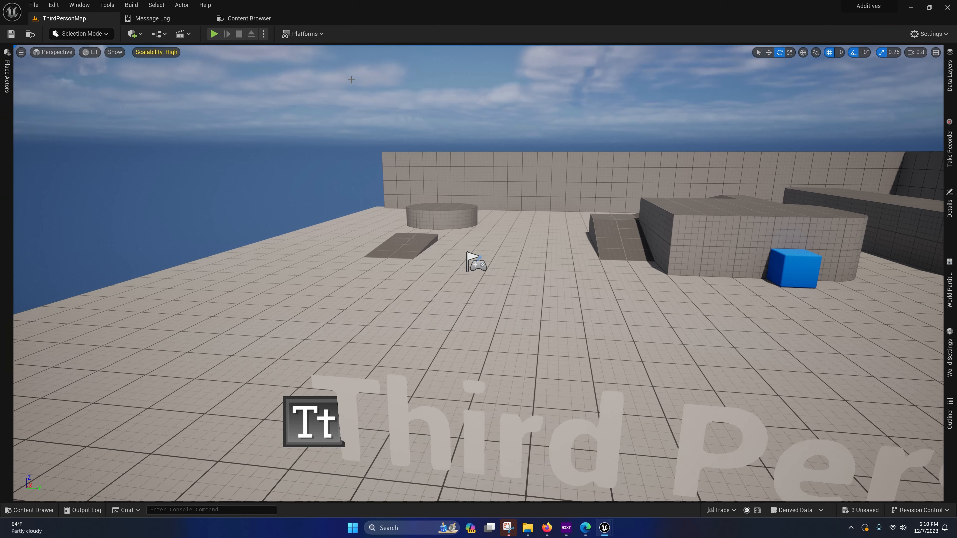
Step: Play-test the level by running the character around to check its idle and running animations, and stop the simulation
{"action": "left_click", "coordinate": [215, 34]}
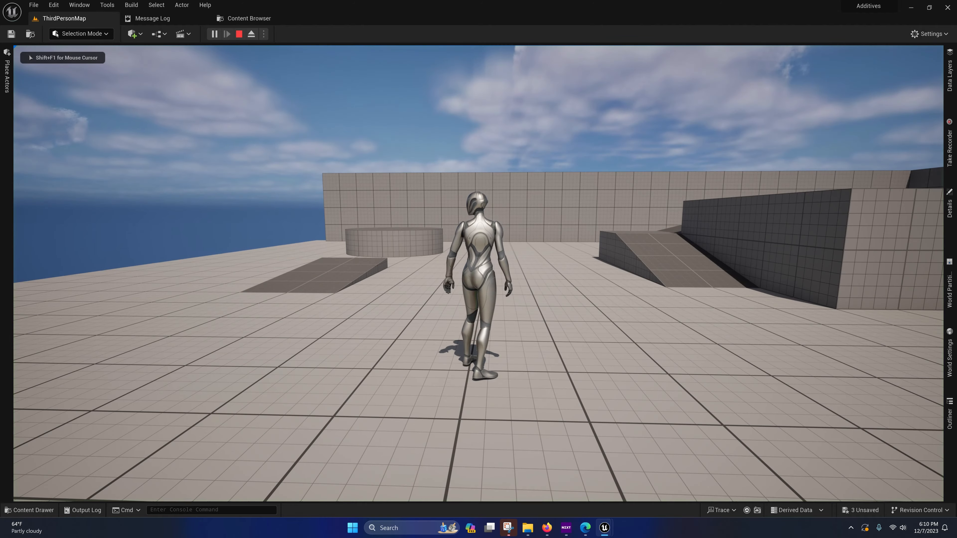
{"action": "key", "text": "w"}
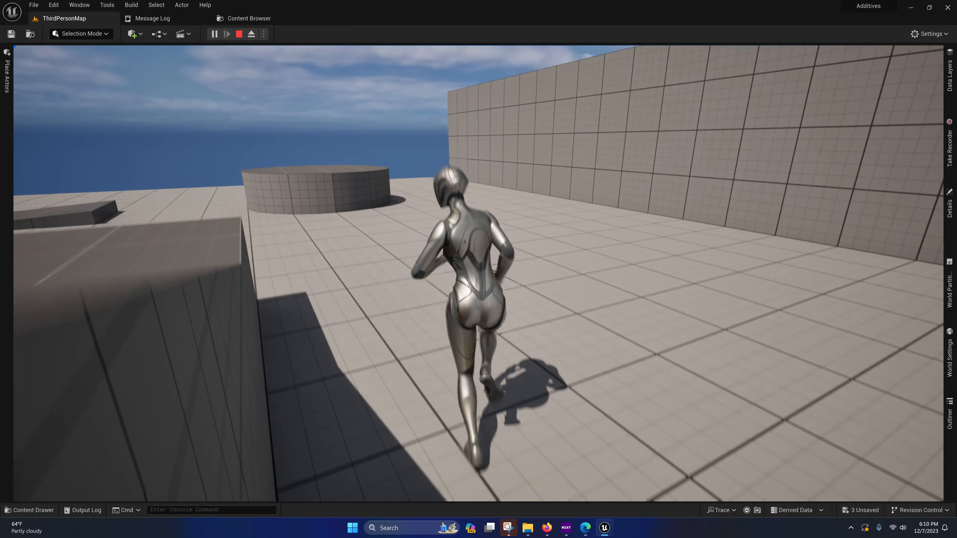
{"action": "key", "text": "d"}
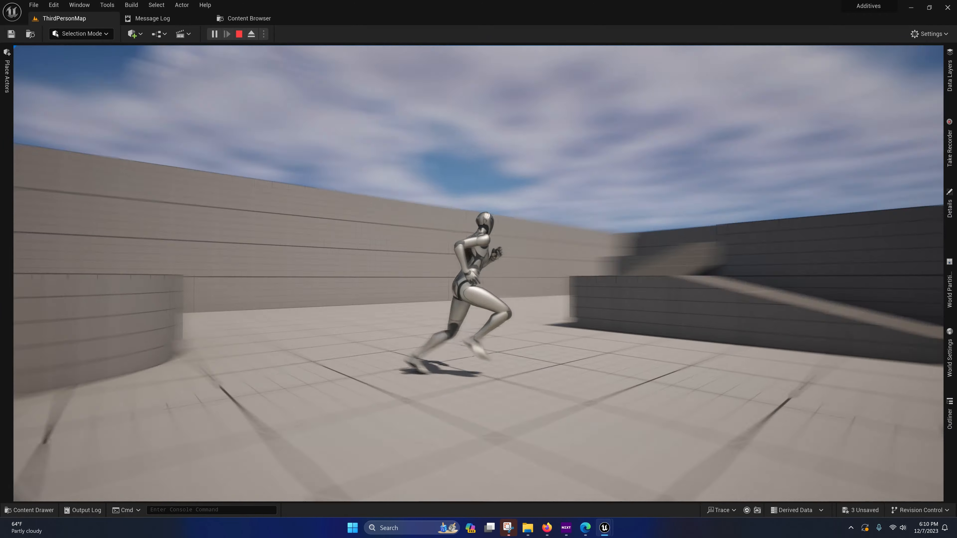
{"action": "key", "text": "s"}
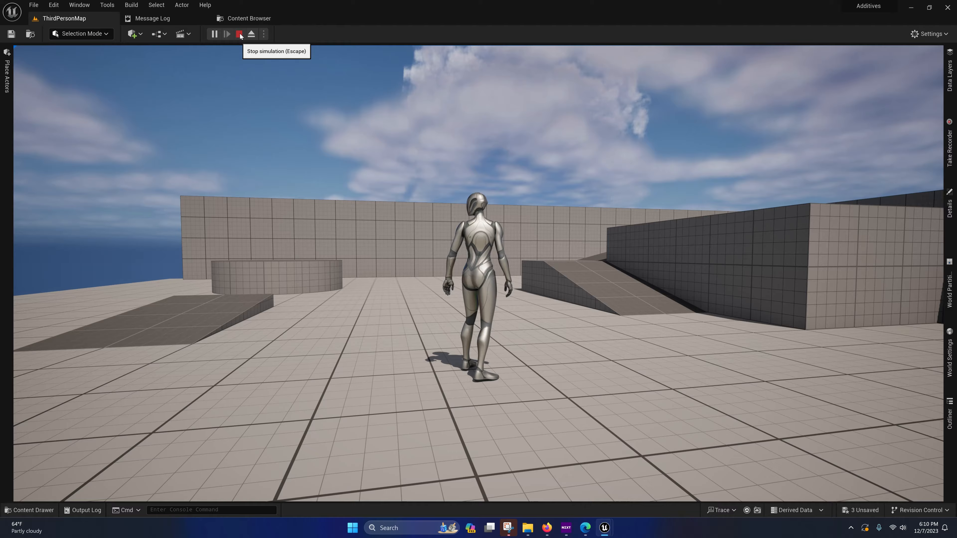
{"action": "left_click", "coordinate": [239, 33]}
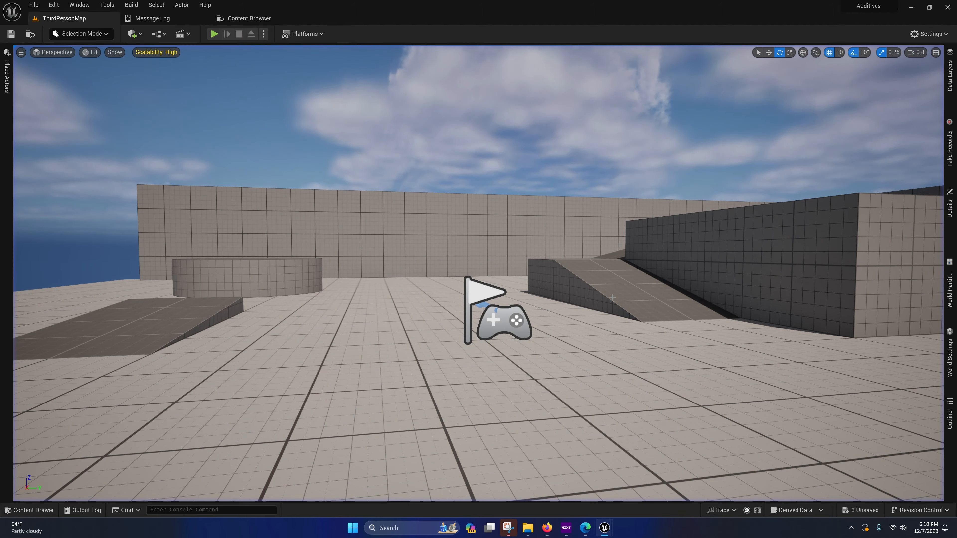
{"action": "right_click_drag", "start_coordinate": [479, 273], "coordinate": [399, 281]}
{"action": "key", "text": "s"}
{"action": "scroll", "coordinate": [479, 273], "scroll_direction": "up", "scroll_amount": 1}
{"action": "key", "text": "s"}
{"action": "scroll", "coordinate": [479, 274], "scroll_direction": "up", "scroll_amount": 1}
{"action": "key", "text": "d"}
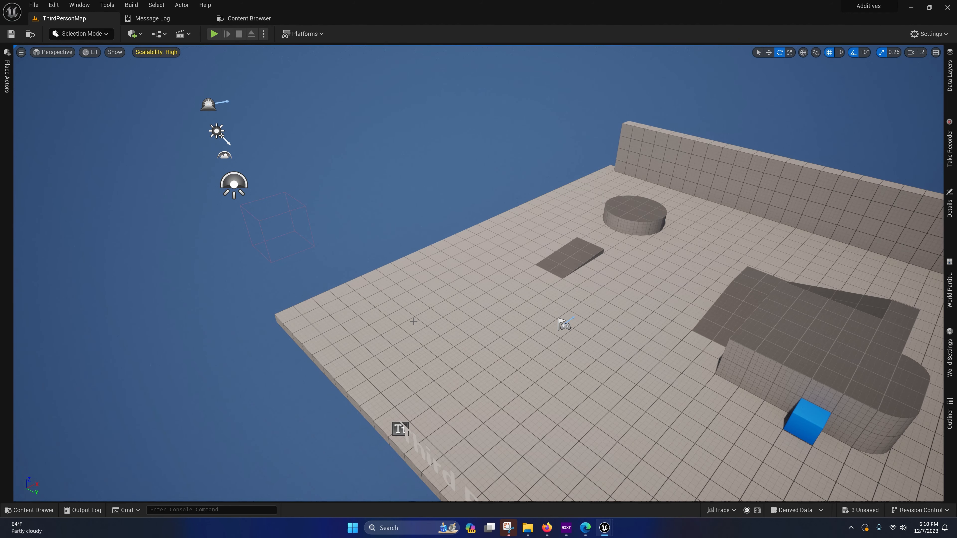
{"action": "key", "text": "w"}
{"action": "right_click_drag", "start_coordinate": [414, 322], "coordinate": [360, 287]}
{"action": "key", "text": "s"}
{"action": "key", "text": "a"}
{"action": "key", "text": "w"}
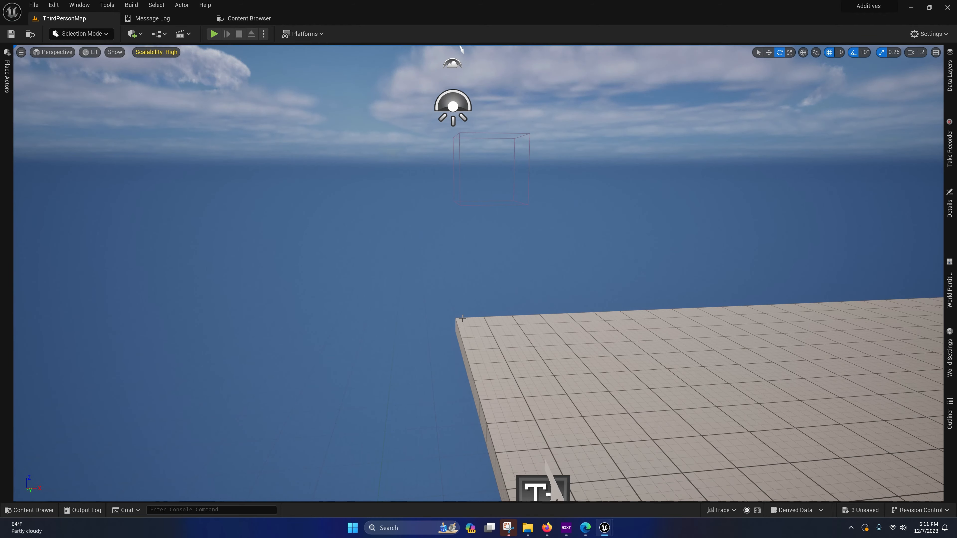
{"action": "key", "text": "a"}
{"action": "right_click_drag", "start_coordinate": [463, 318], "coordinate": [576, 315]}
{"action": "key", "text": "w"}
{"action": "key", "text": "s"}
{"action": "key", "text": "a"}
{"action": "key", "text": "w"}
{"action": "key", "text": "s"}
{"action": "key", "text": "d"}
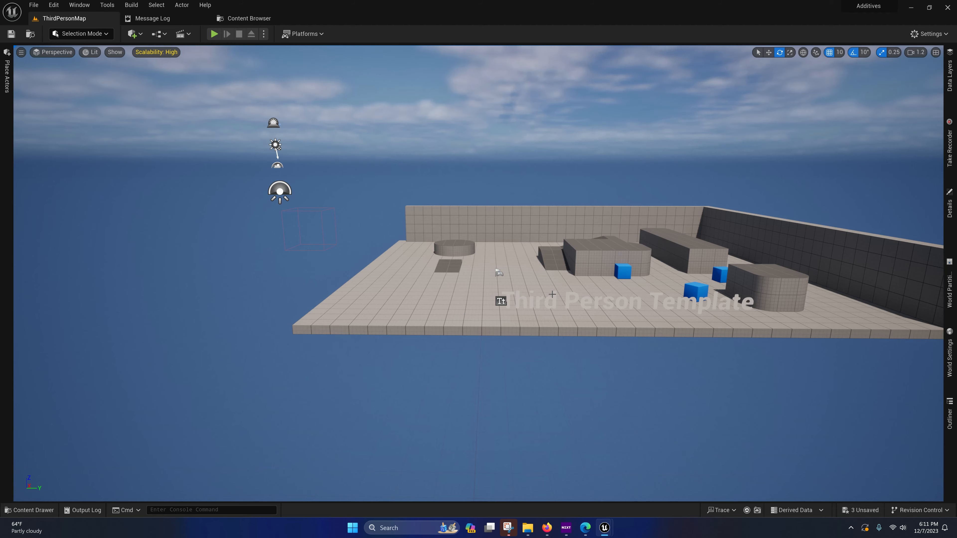
{"action": "right_click_drag", "start_coordinate": [552, 295], "coordinate": [588, 278]}
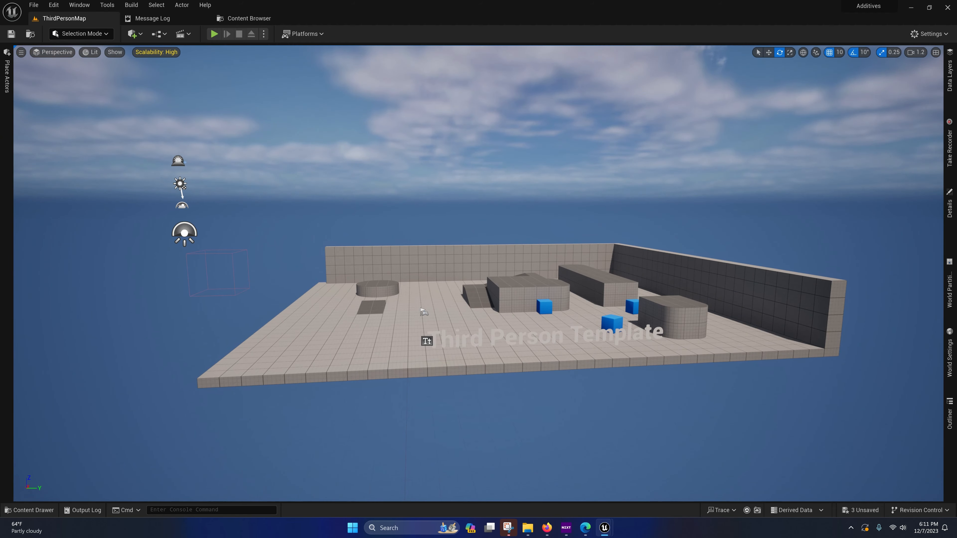